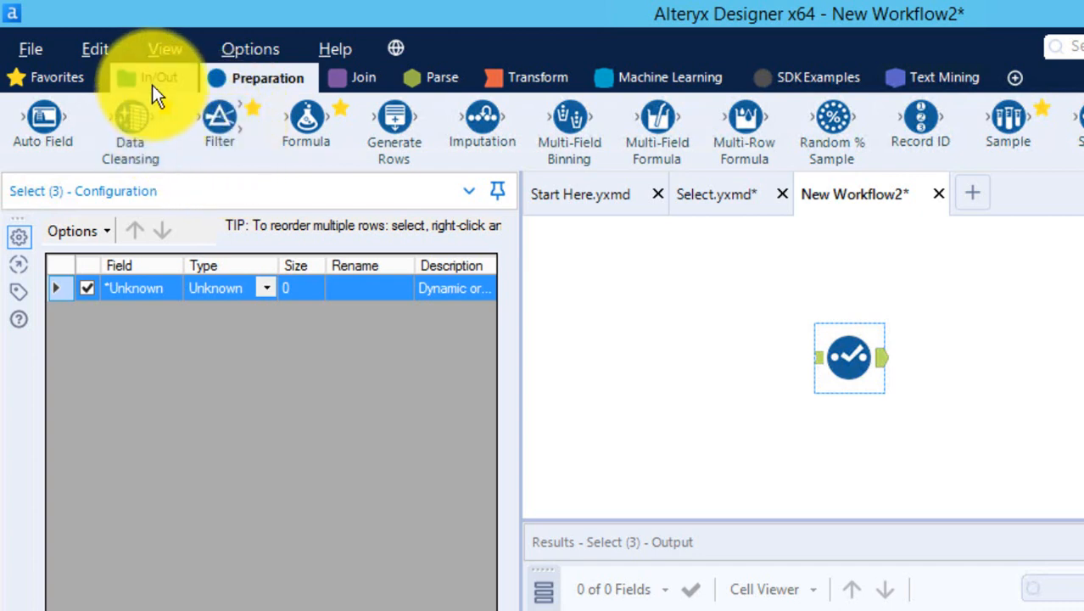
# Bring up the Select.yxmd example workflow and inspect its Input Data tool
pyautogui.click(153, 83)
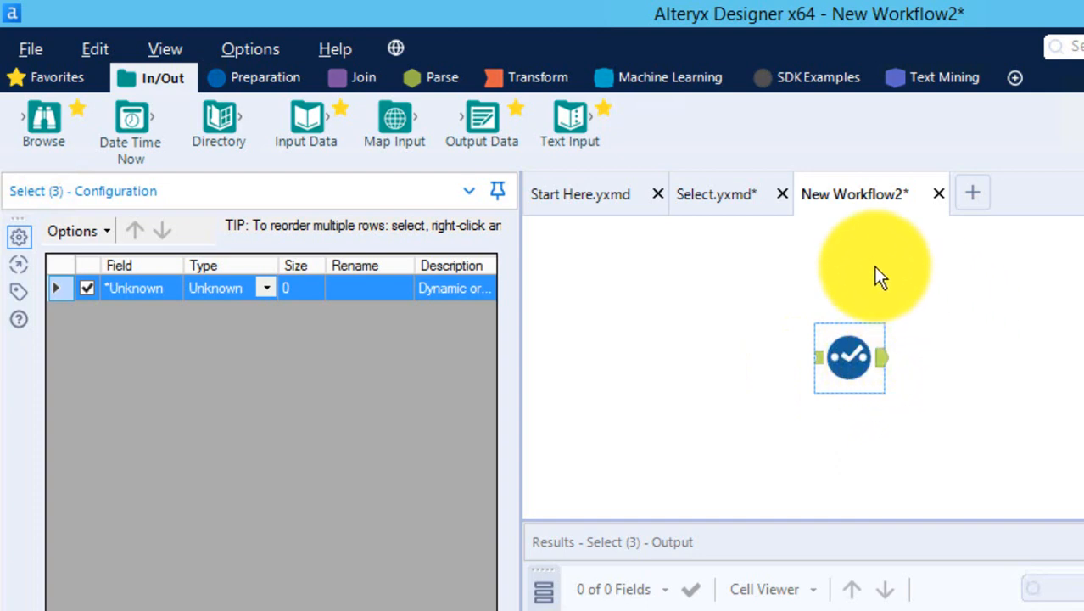
pyautogui.click(716, 207)
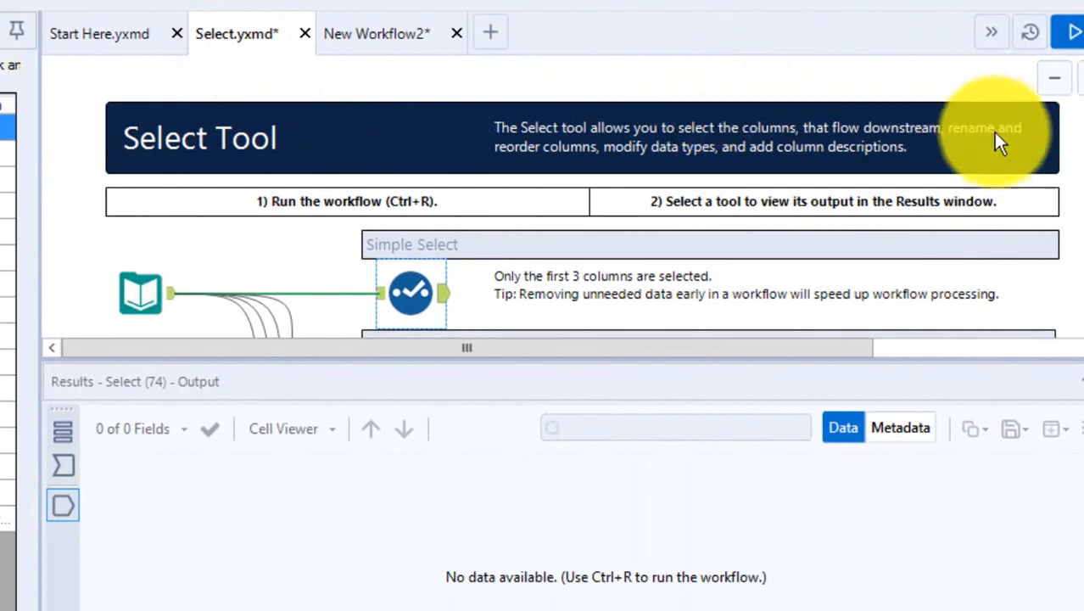
pyautogui.click(999, 141)
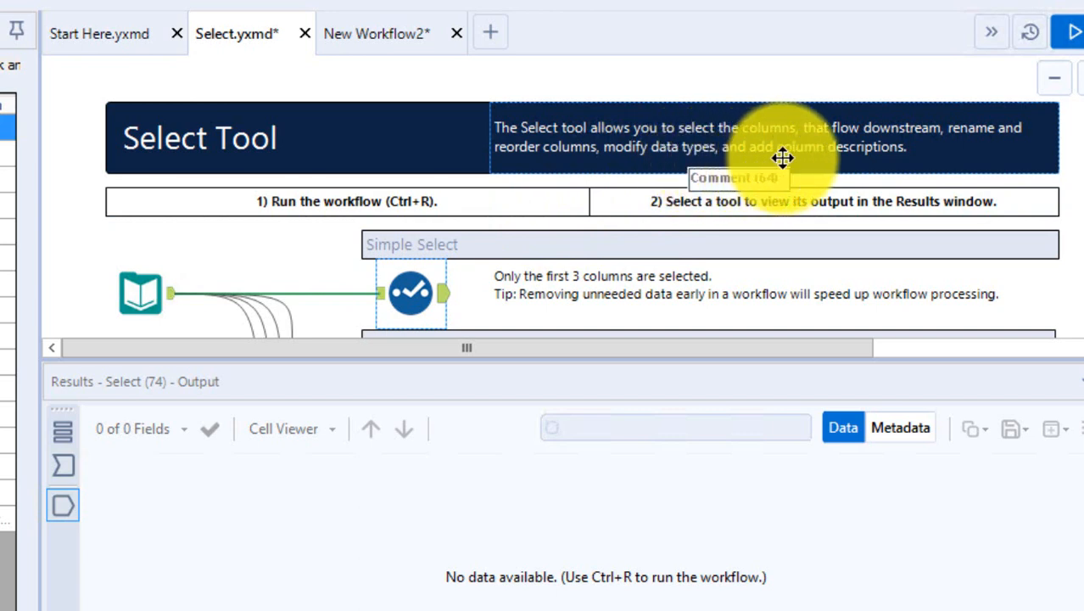
pyautogui.click(158, 297)
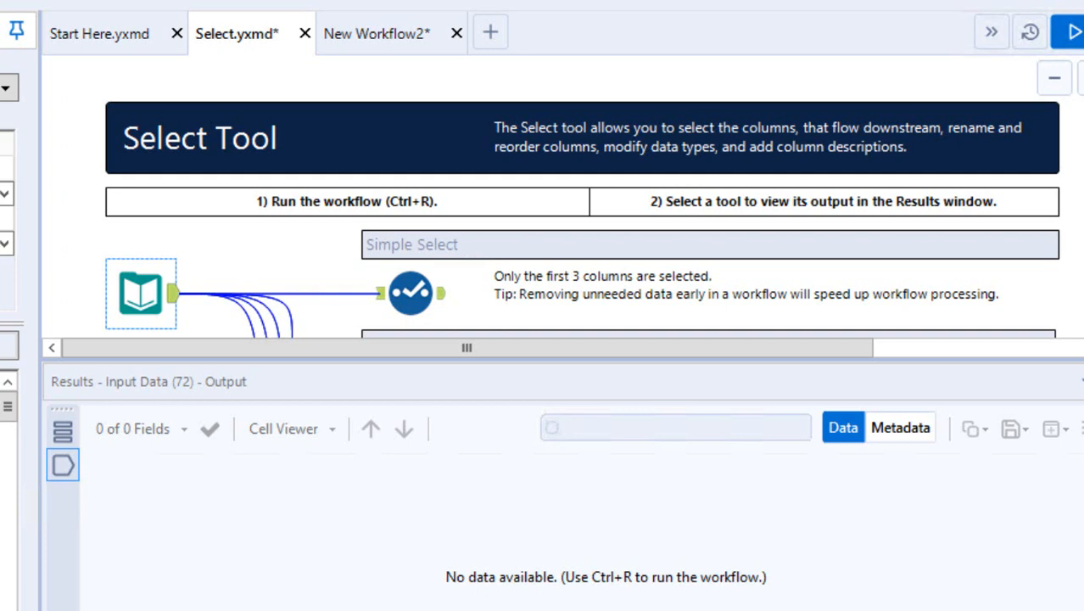
pyautogui.moveTo(373, 208); pyautogui.dragTo(397, 212)
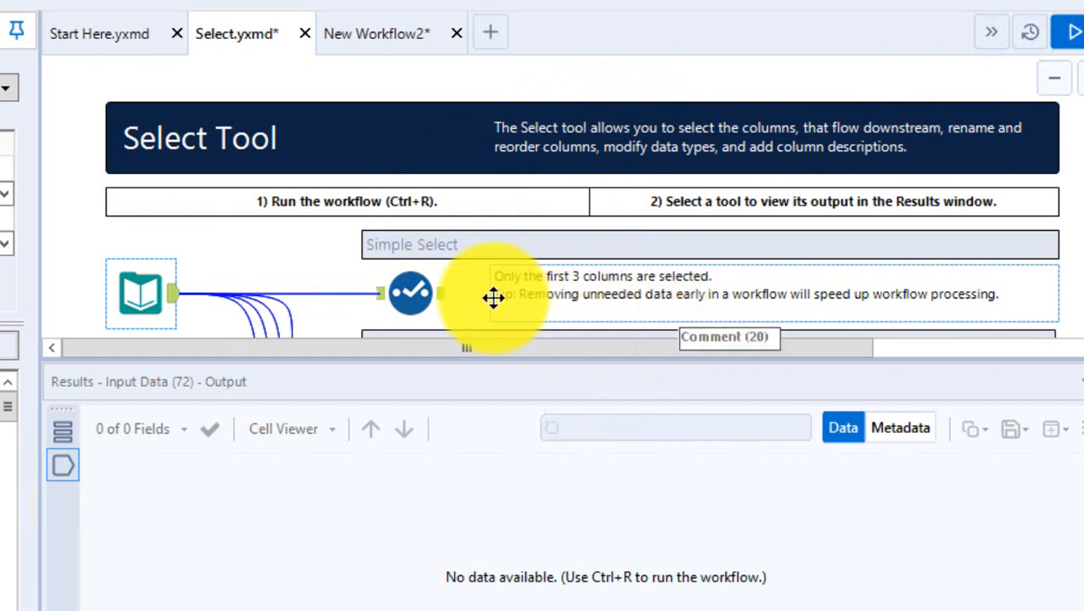
# Select the Select tool under Simple Select and run the workflow to produce its output
pyautogui.click(403, 291)
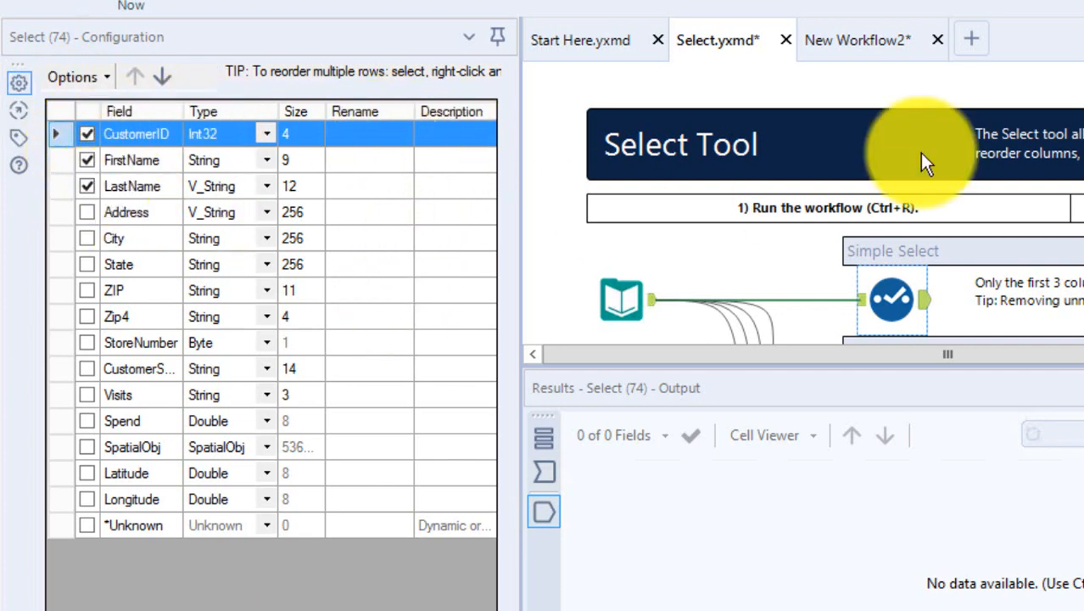
pyautogui.hotkey('ctrl', 'r')
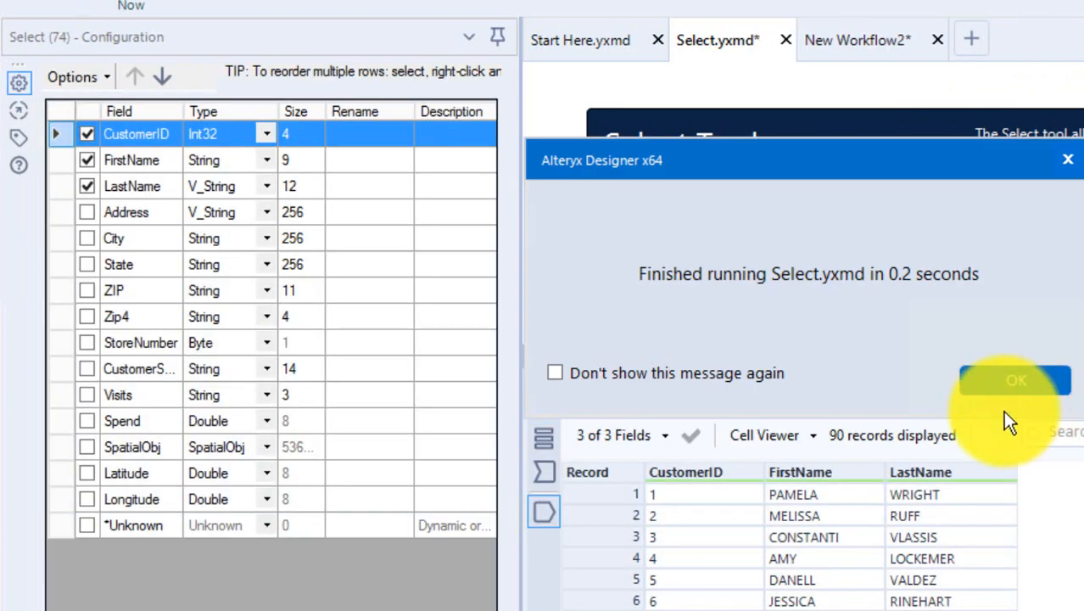
pyautogui.click(1002, 381)
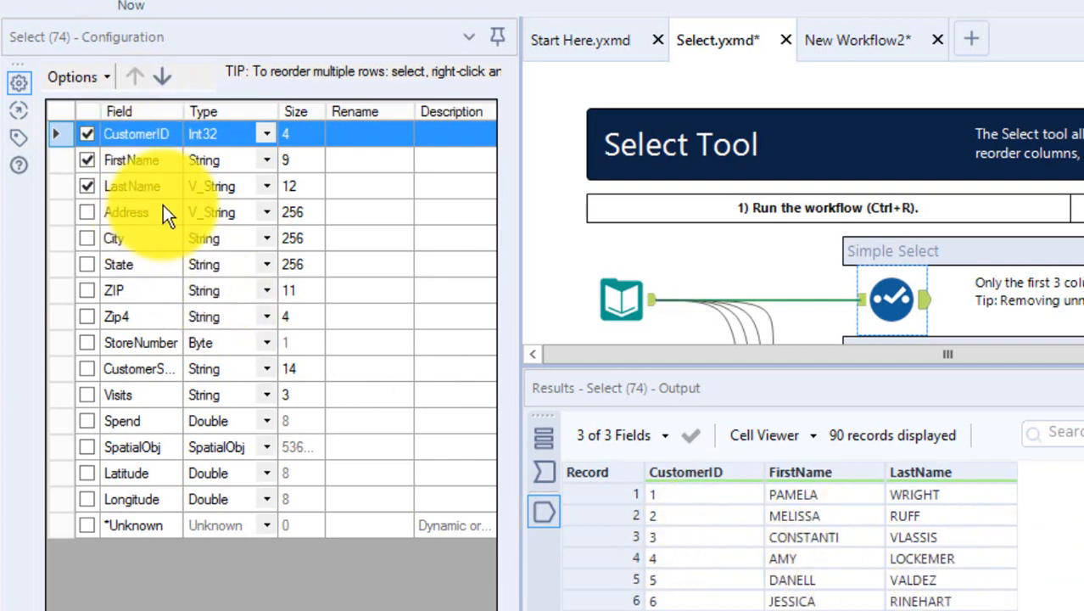
# Inspect the field configuration of the Select tool under Modify Data Types
pyautogui.scroll(-1, 833, 203)
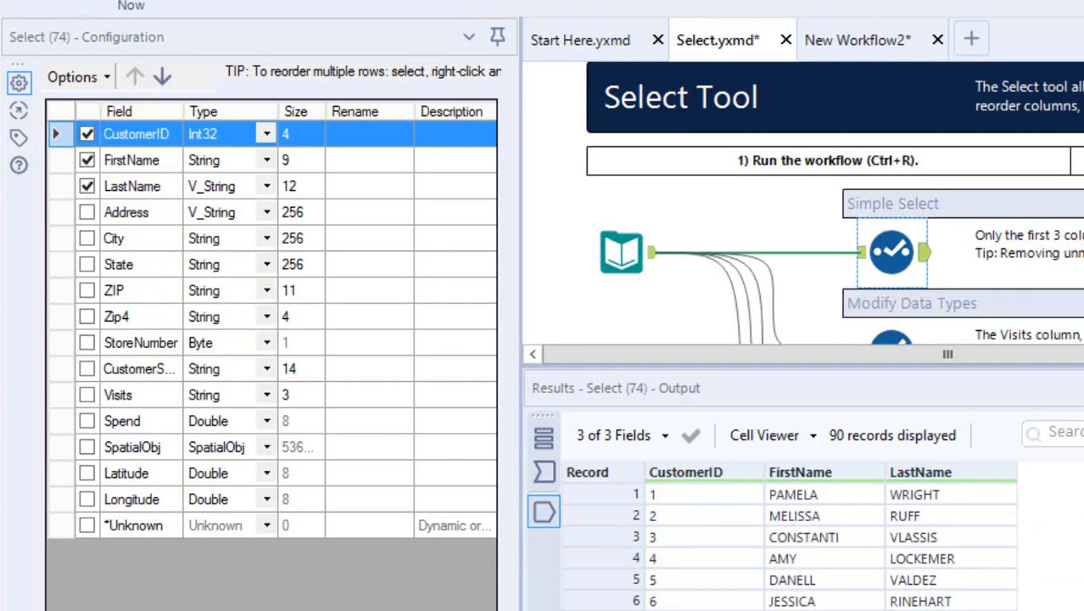
pyautogui.scroll(-1, 806, 254)
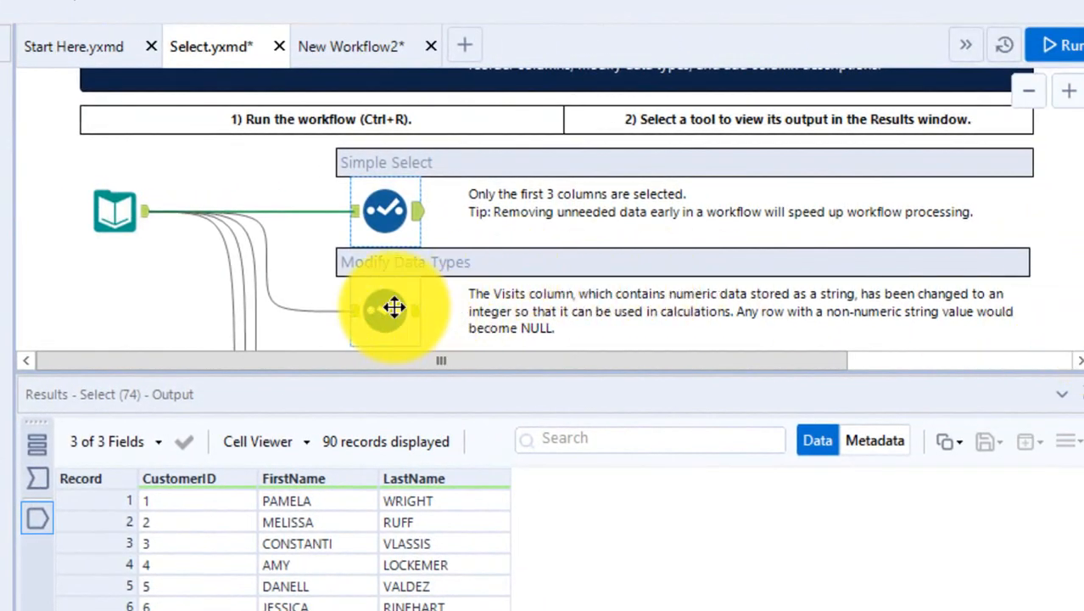
pyautogui.click(389, 305)
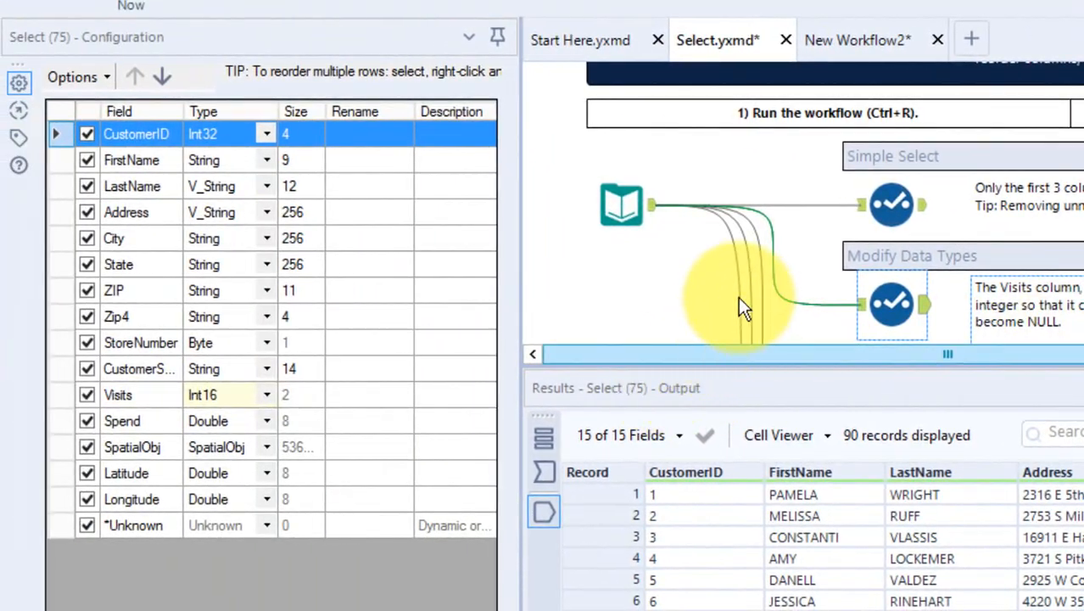
# Check the Visits field of the Input Data tool in both the output metadata and the output records
pyautogui.click(624, 201)
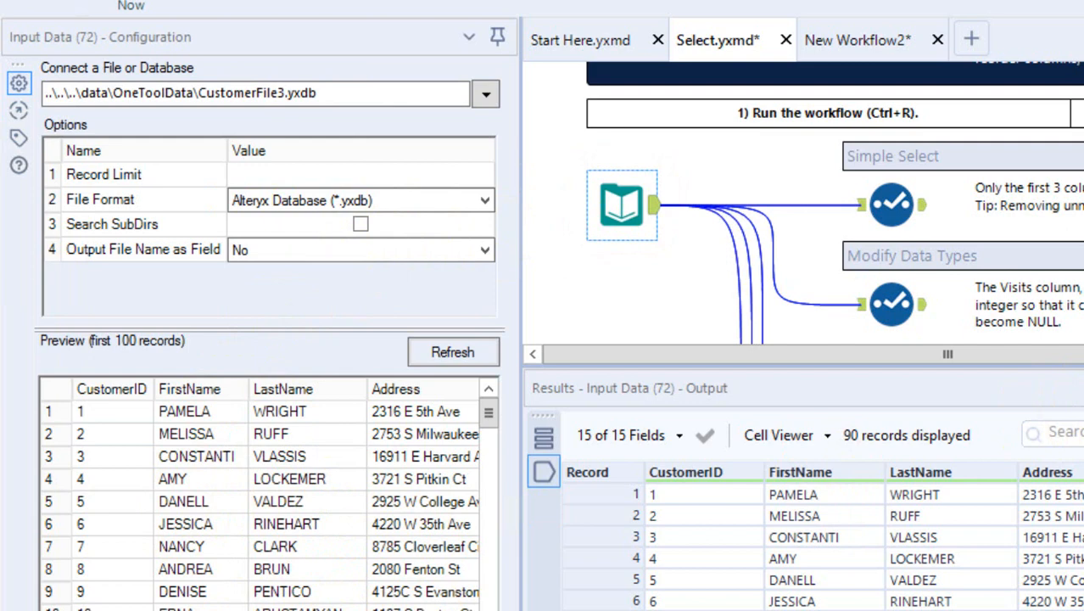
pyautogui.click(1082, 435)
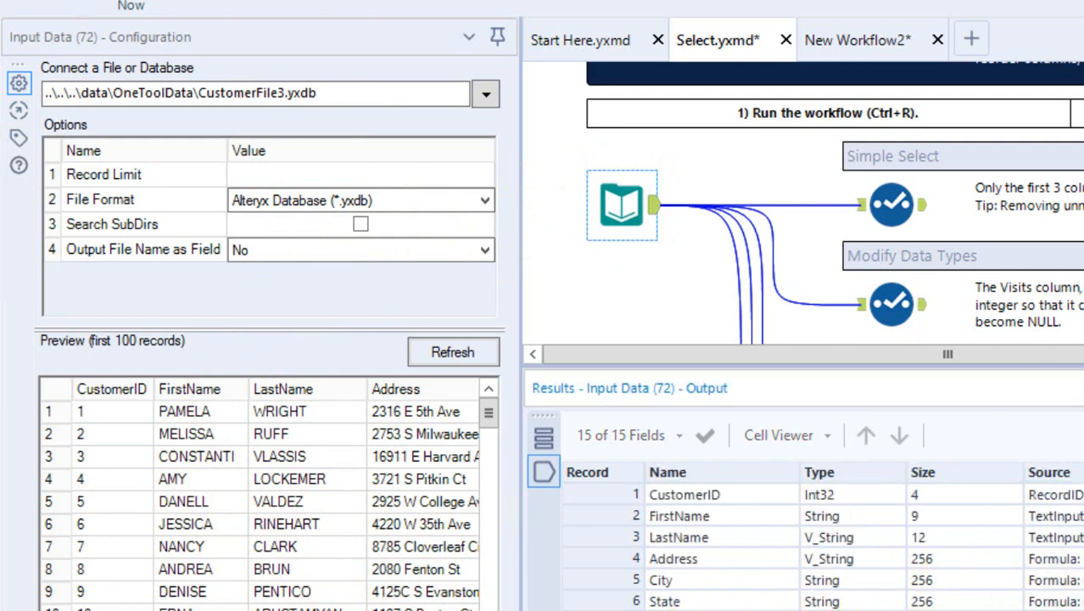
pyautogui.scroll(-2, 797, 547)
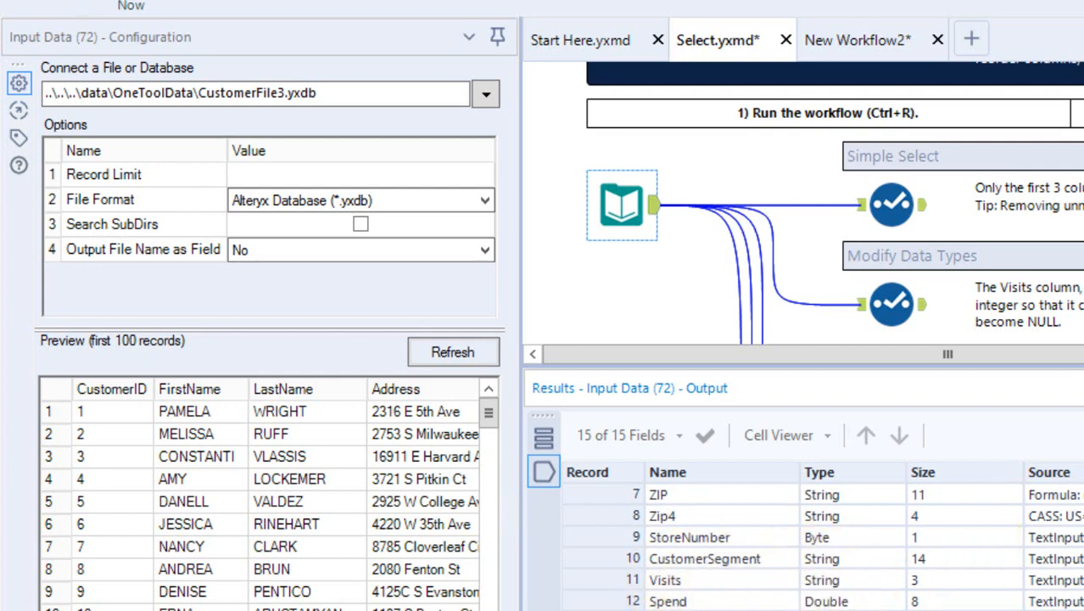
pyautogui.hscroll(10, 823, 538)
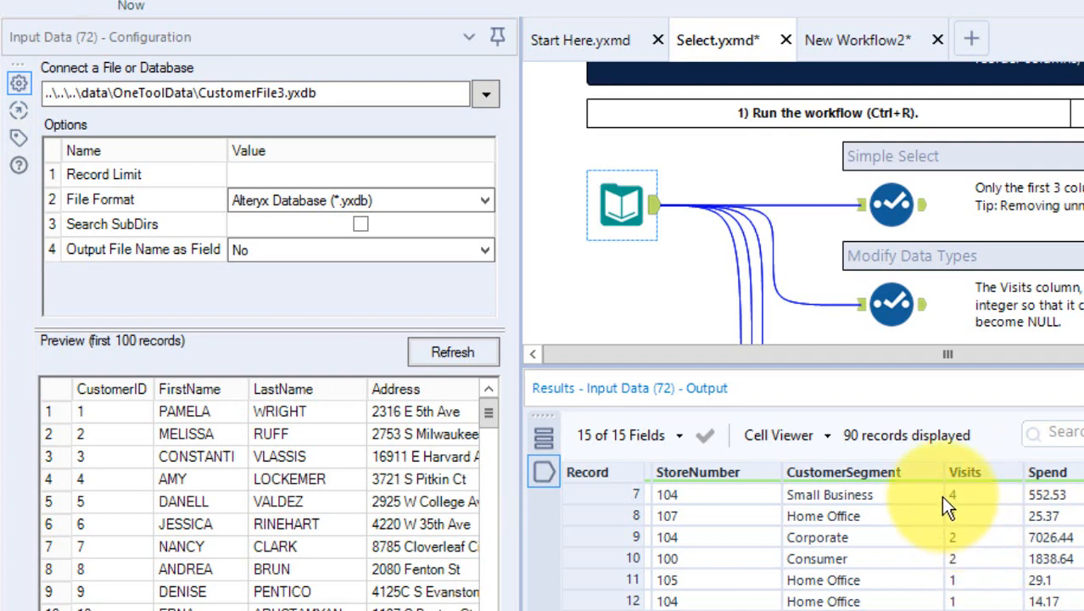
# Set the Visits field's type to Int16 in the Select tool under Modify Data Types
pyautogui.click(892, 307)
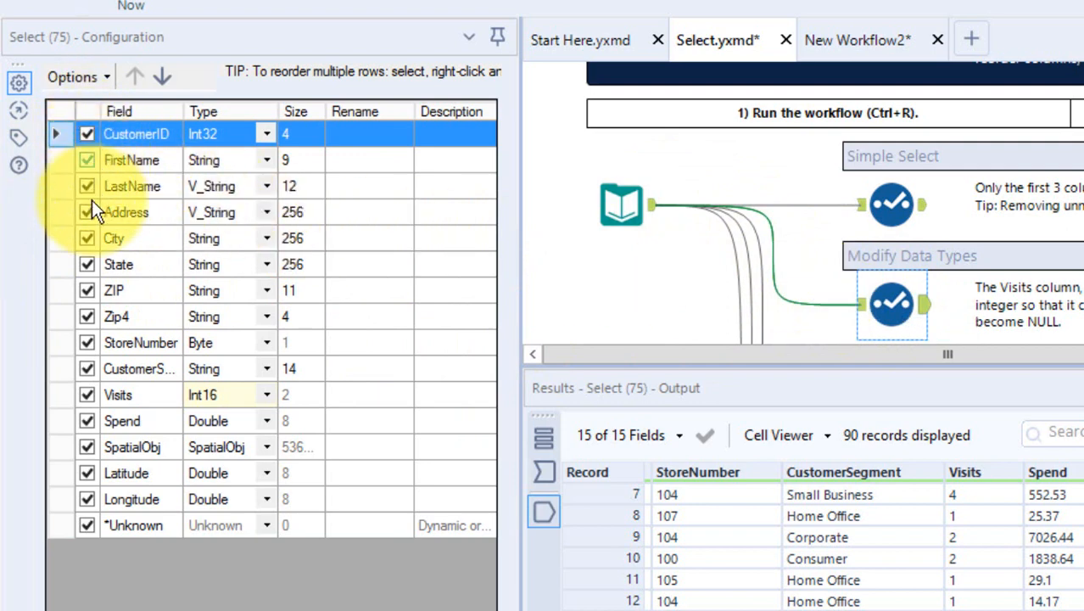
pyautogui.click(268, 395)
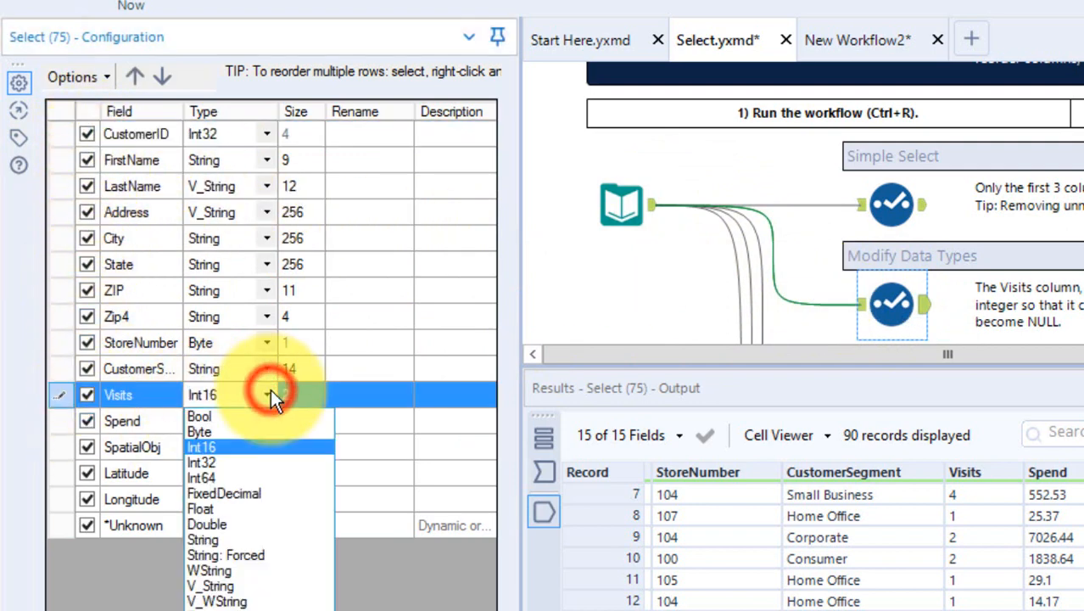
pyautogui.click(264, 447)
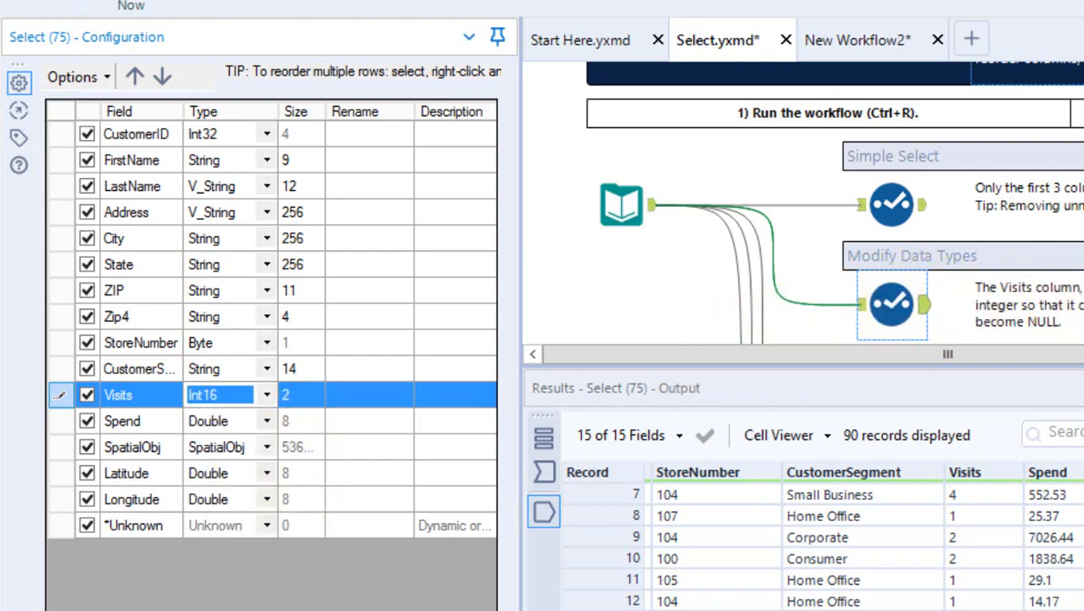
# Run the workflow and check the Visits field's data type in the Select tool's output metadata
pyautogui.hotkey('ctrl', 'r')
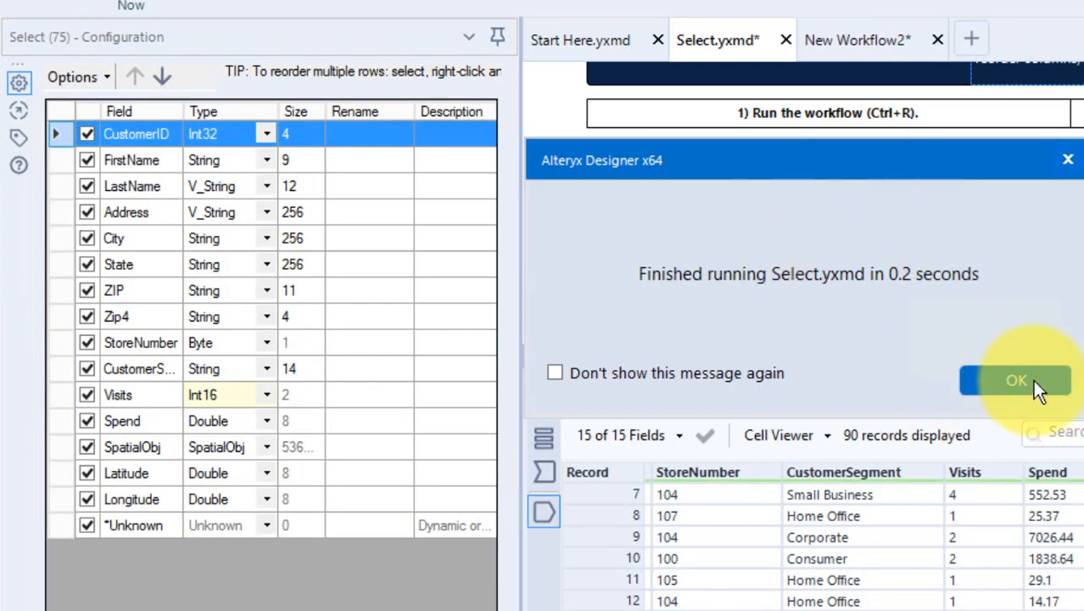
pyautogui.click(1017, 381)
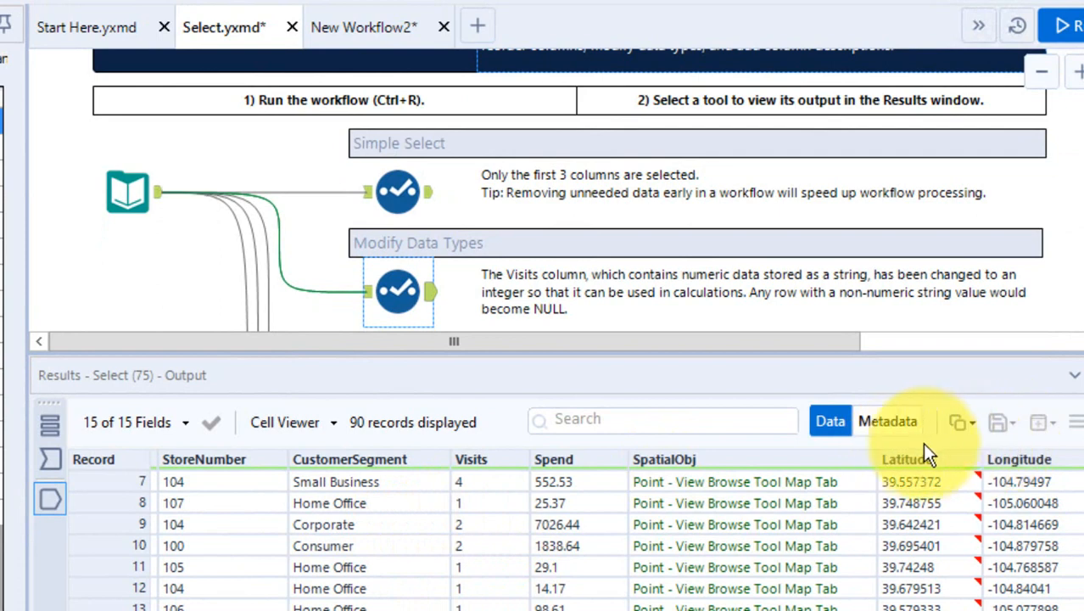
pyautogui.click(890, 427)
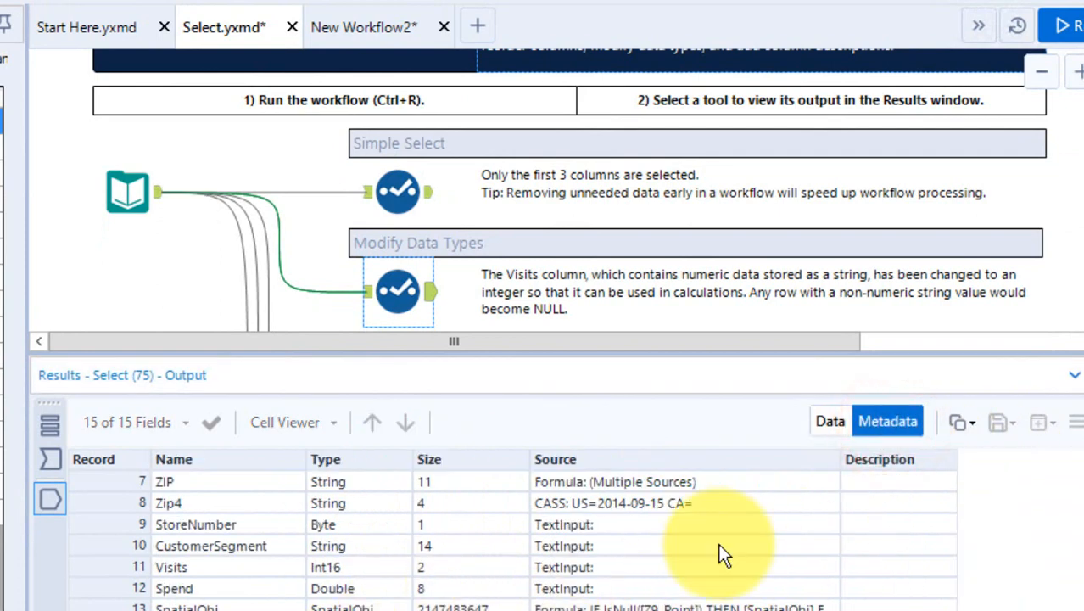
pyautogui.click(348, 569)
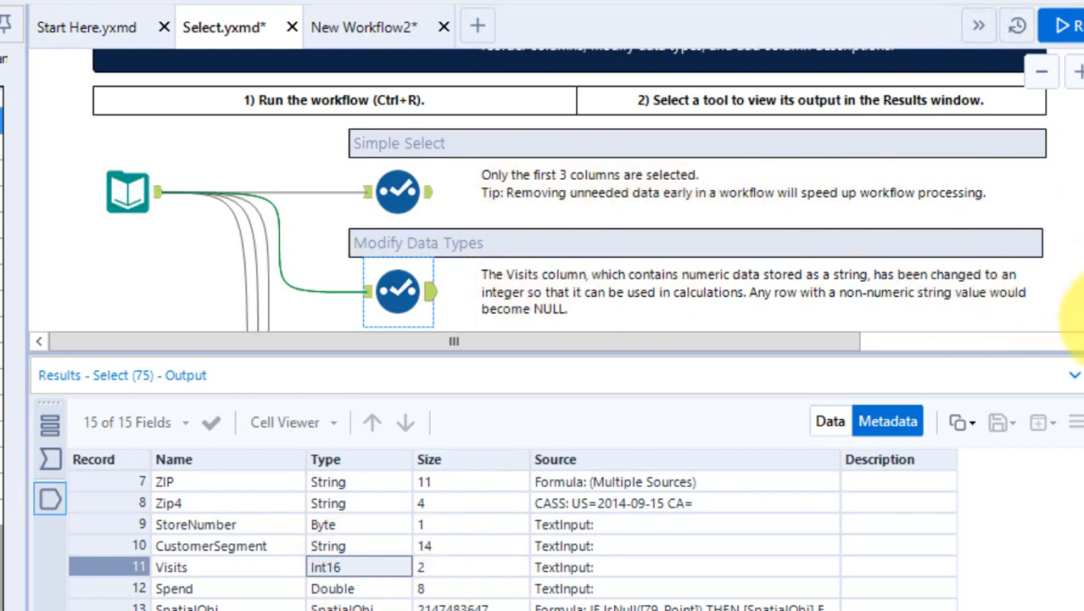
# Select the Select tool under Rename, Reorder, and Describe, run the workflow and show its output data records
pyautogui.scroll(-5, 1077, 310)
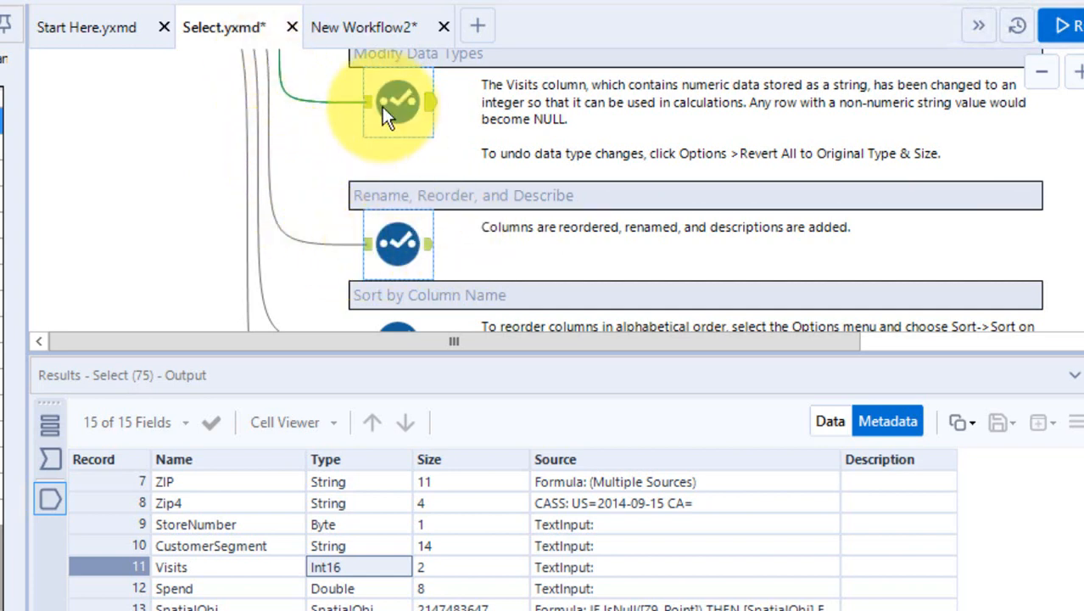
pyautogui.click(404, 257)
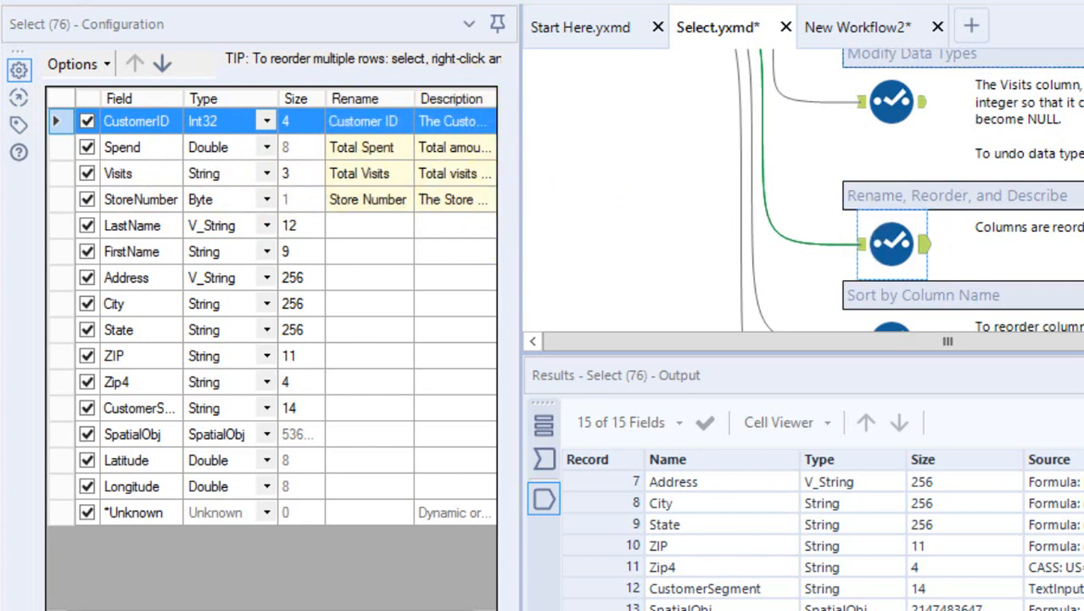
pyautogui.hotkey('ctrl', 'r')
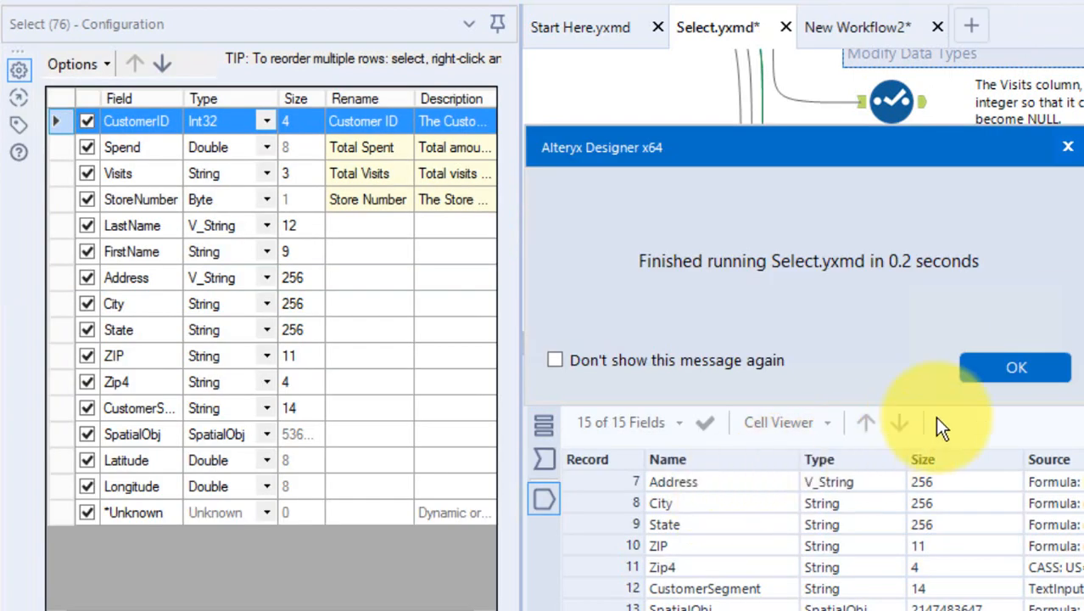
pyautogui.click(1018, 365)
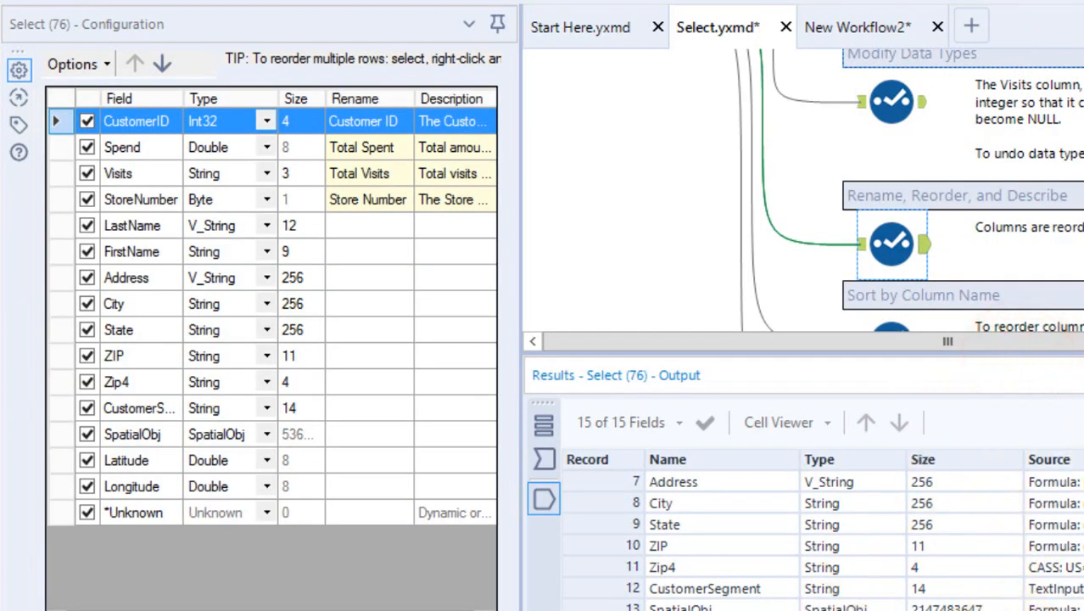
pyautogui.click(1082, 422)
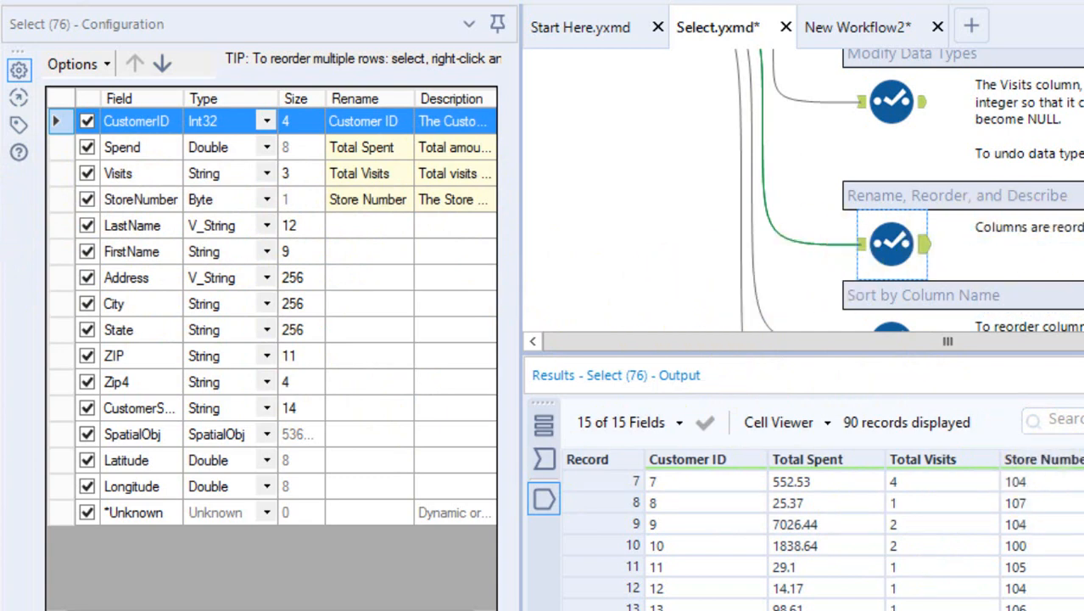
# Move the Input Data tool down the canvas to line up with the Select tool under Rename, Reorder, and Describe
pyautogui.scroll(-5, 912, 191)
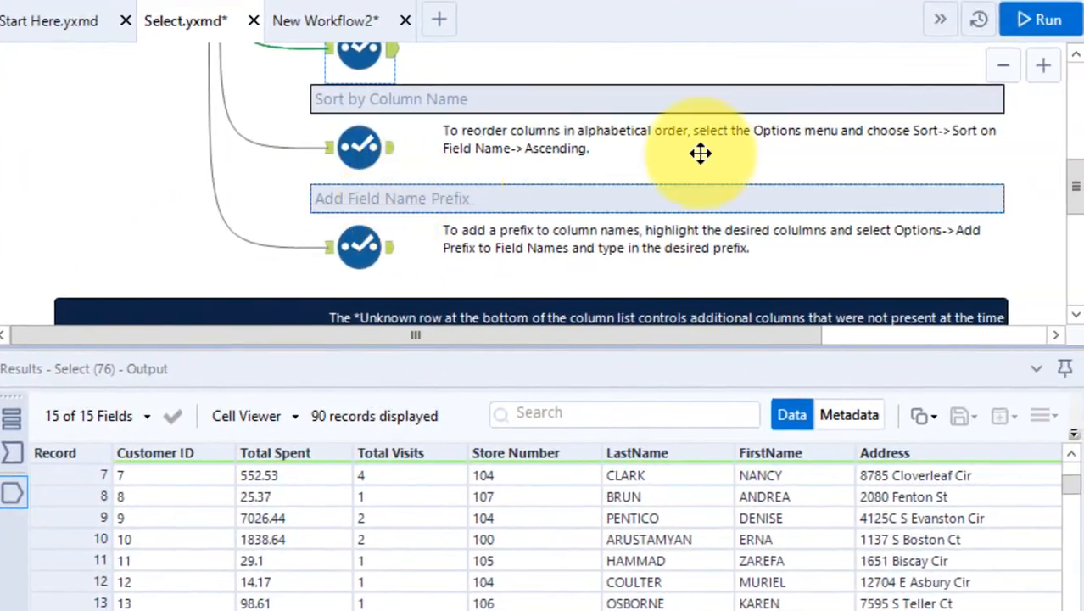
pyautogui.click(1074, 56)
pyautogui.click(1074, 56)
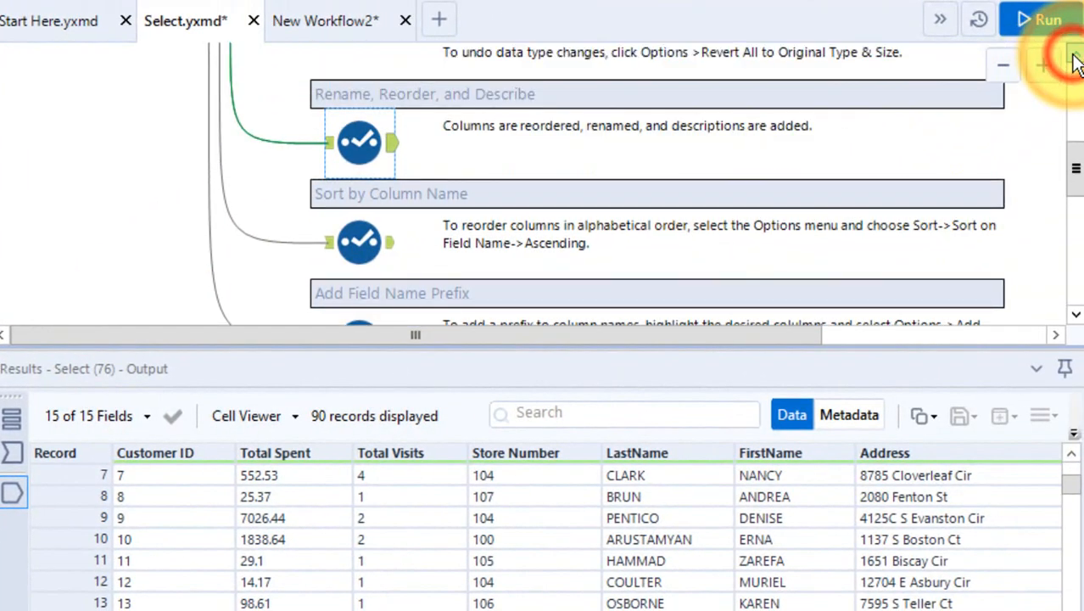
pyautogui.click(1074, 56)
pyautogui.click(1074, 56)
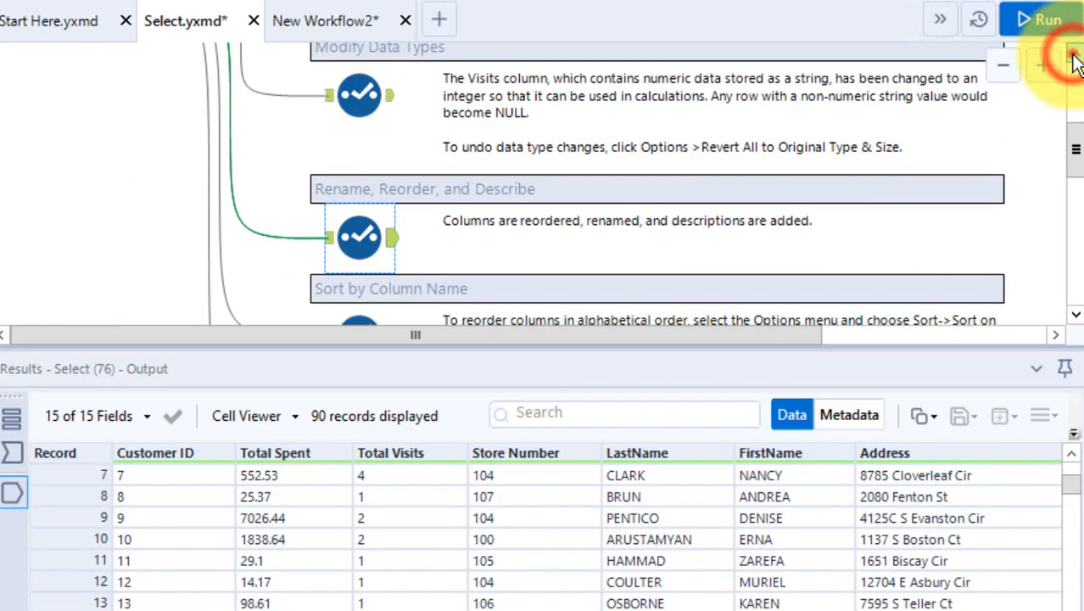
pyautogui.click(1075, 56)
pyautogui.click(1074, 56)
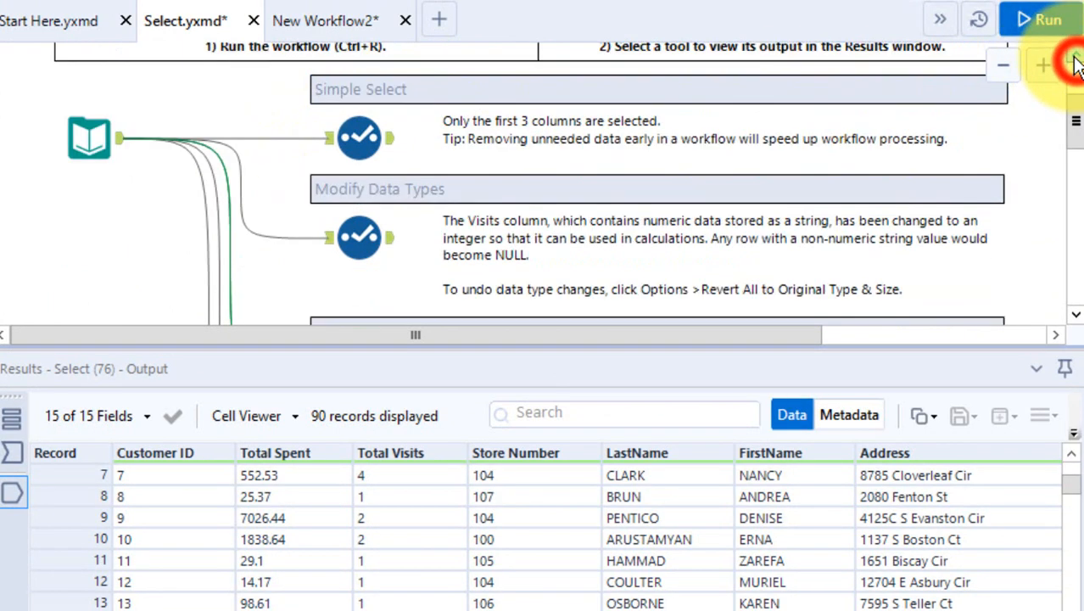
pyautogui.moveTo(85, 135); pyautogui.dragTo(90, 293)
pyautogui.scroll(-2, 170, 195)
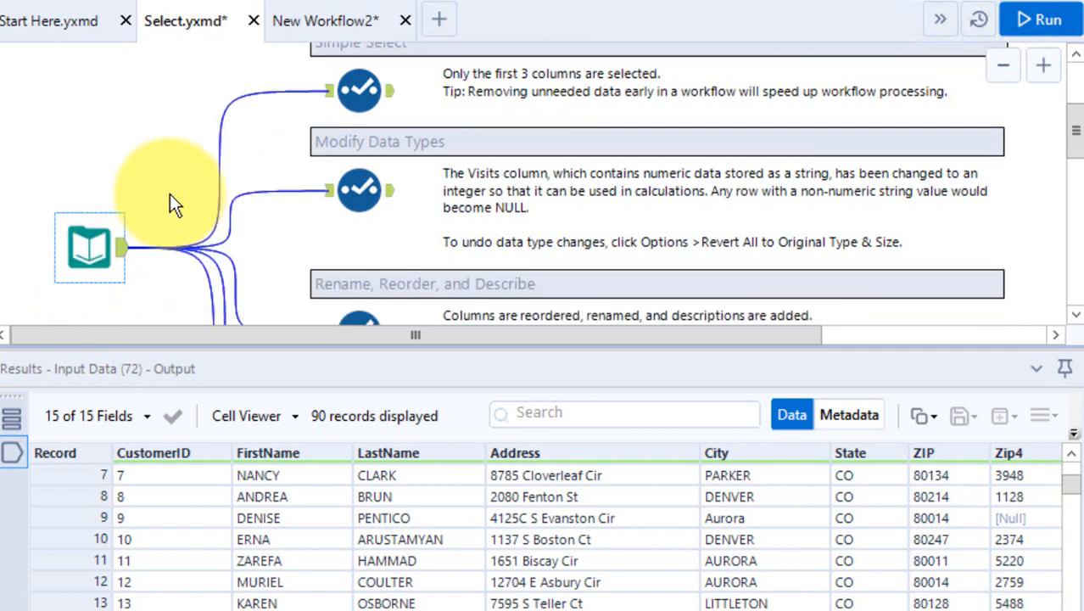
pyautogui.moveTo(96, 193); pyautogui.dragTo(106, 282)
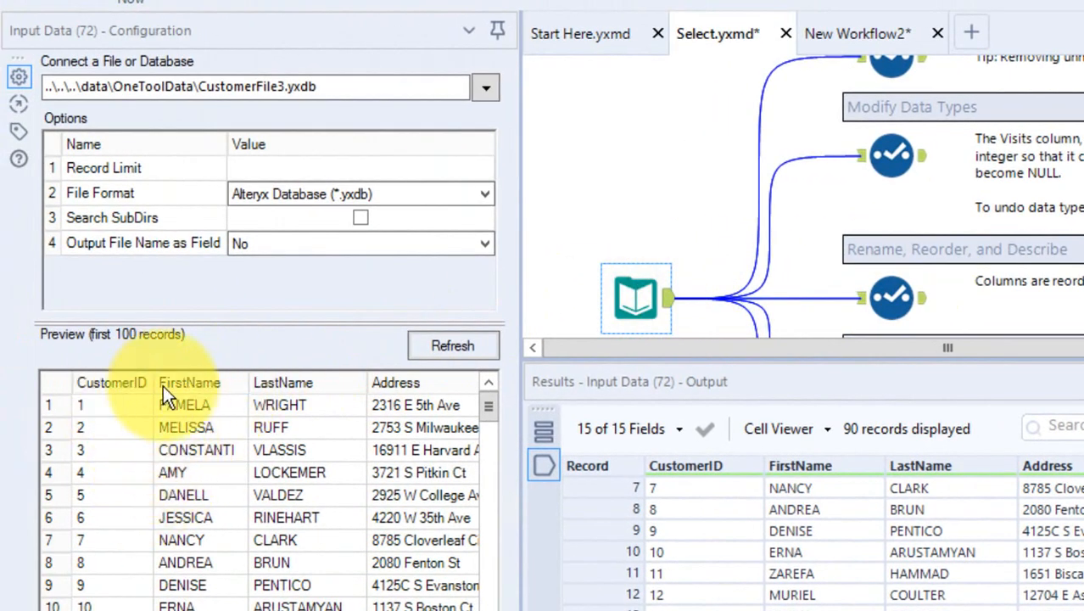
# Move the LastName field up to directly below CustomerID in the Select tool under Rename, Reorder, and Describe
pyautogui.click(898, 297)
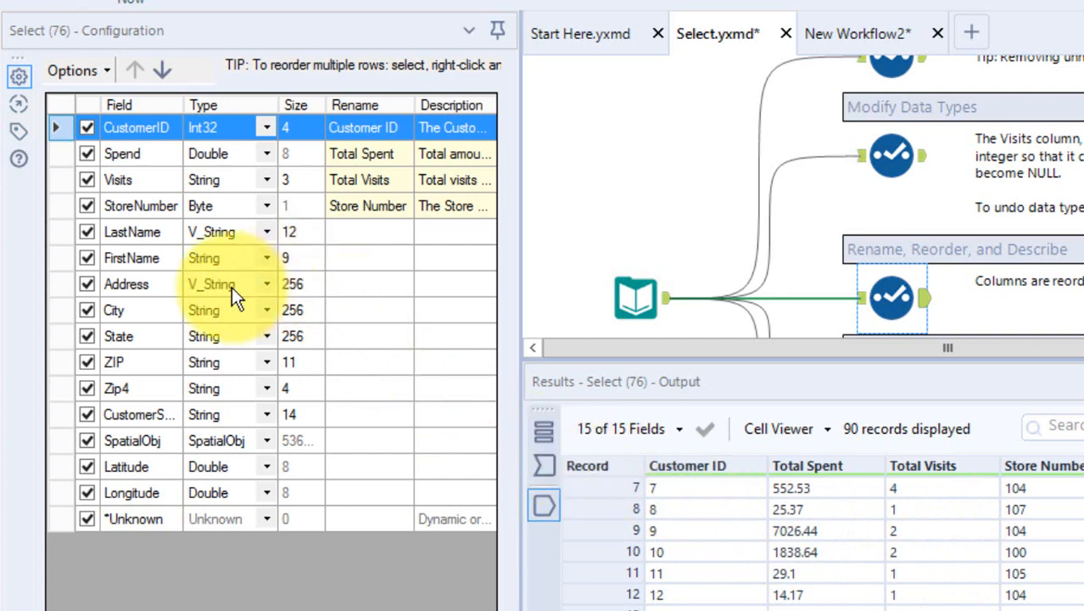
pyautogui.click(67, 232)
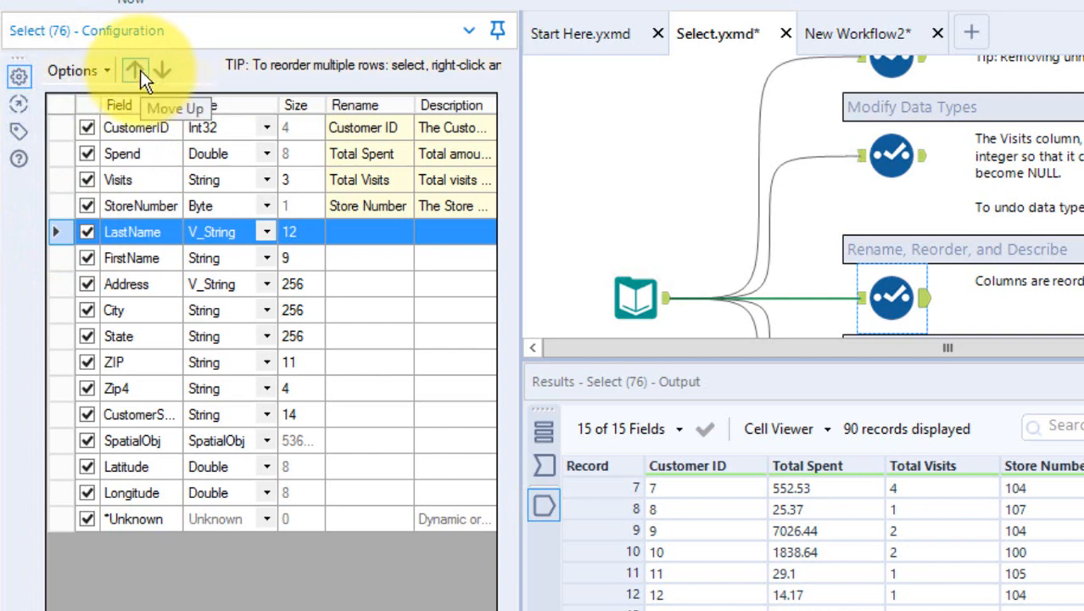
pyautogui.click(140, 70)
pyautogui.click(140, 70)
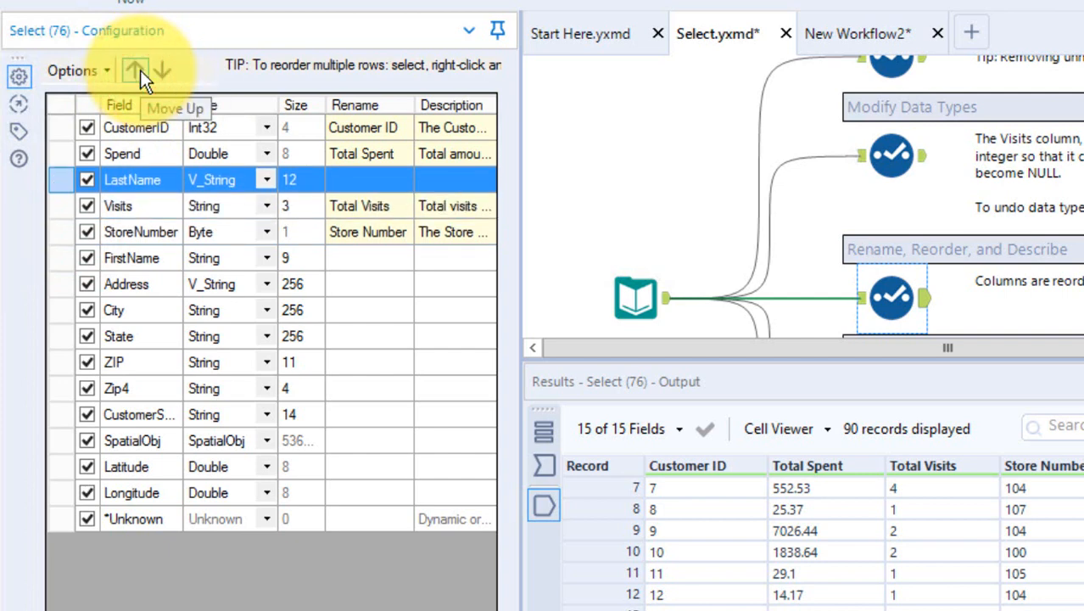
pyautogui.click(140, 70)
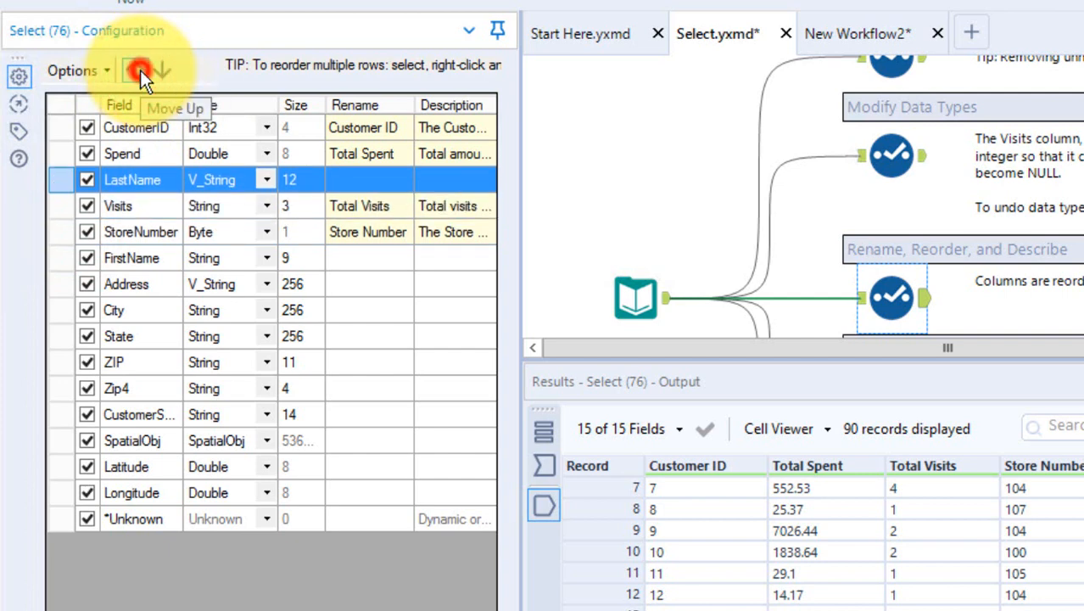
# Move the FirstName field up between CustomerID and LastName and run the workflow
pyautogui.click(56, 259)
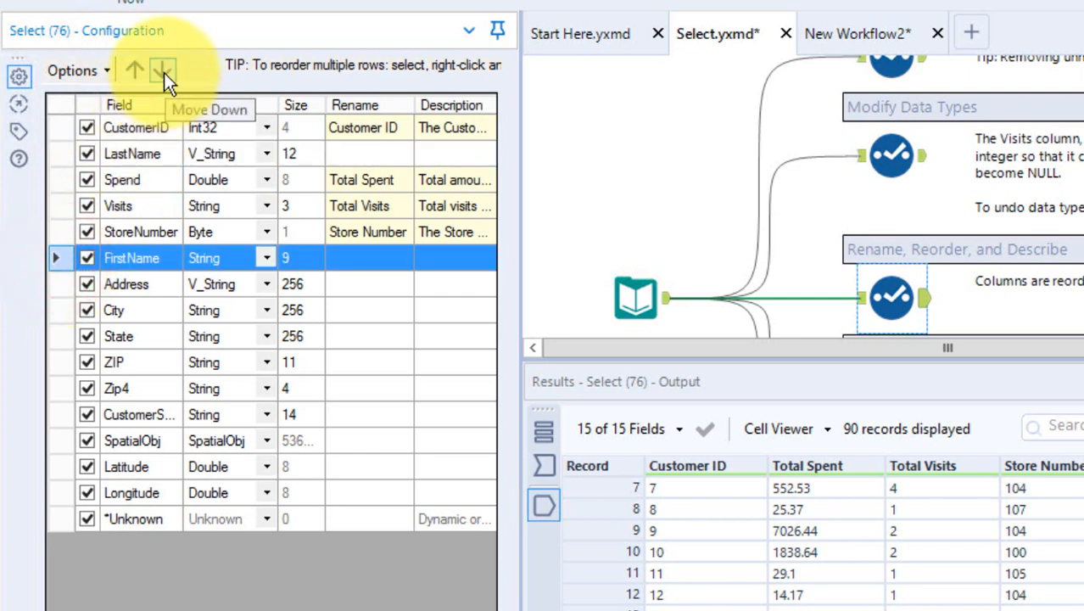
pyautogui.click(138, 74)
pyautogui.click(139, 73)
pyautogui.click(138, 73)
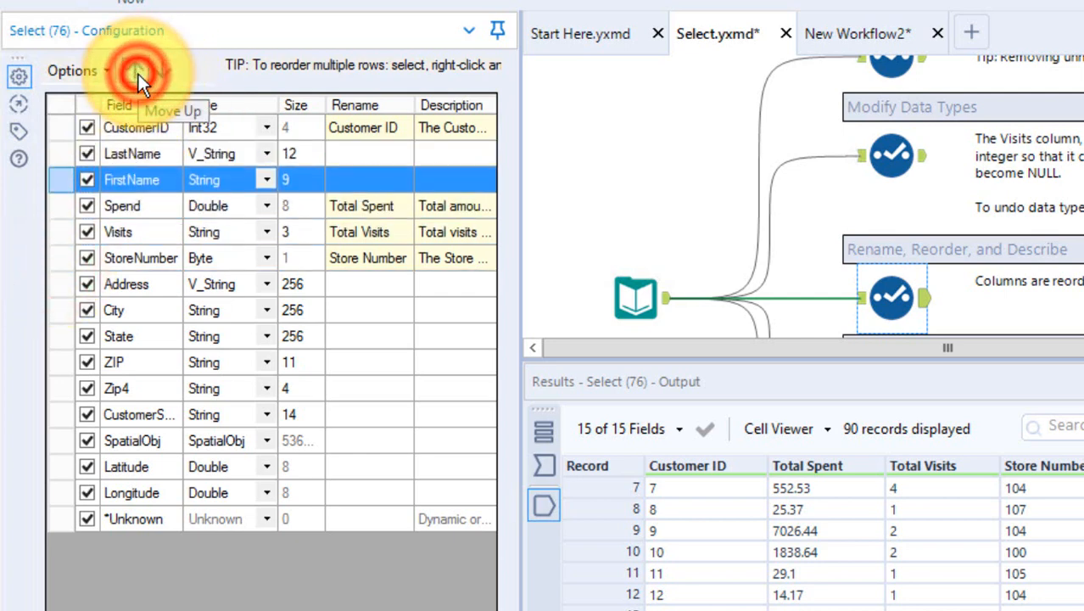
pyautogui.click(138, 74)
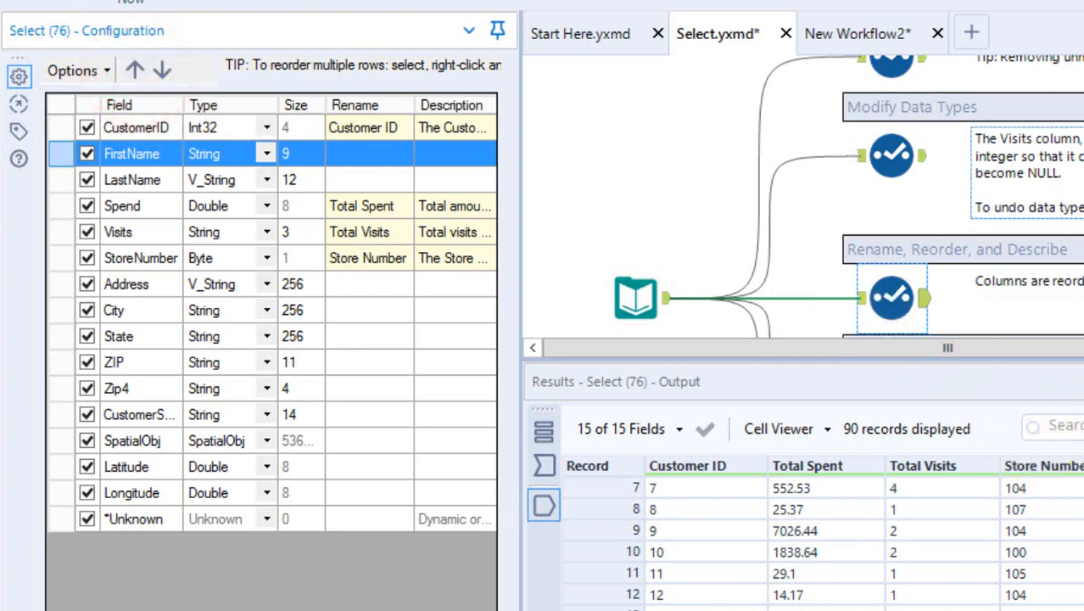
pyautogui.hotkey('ctrl', 'r')
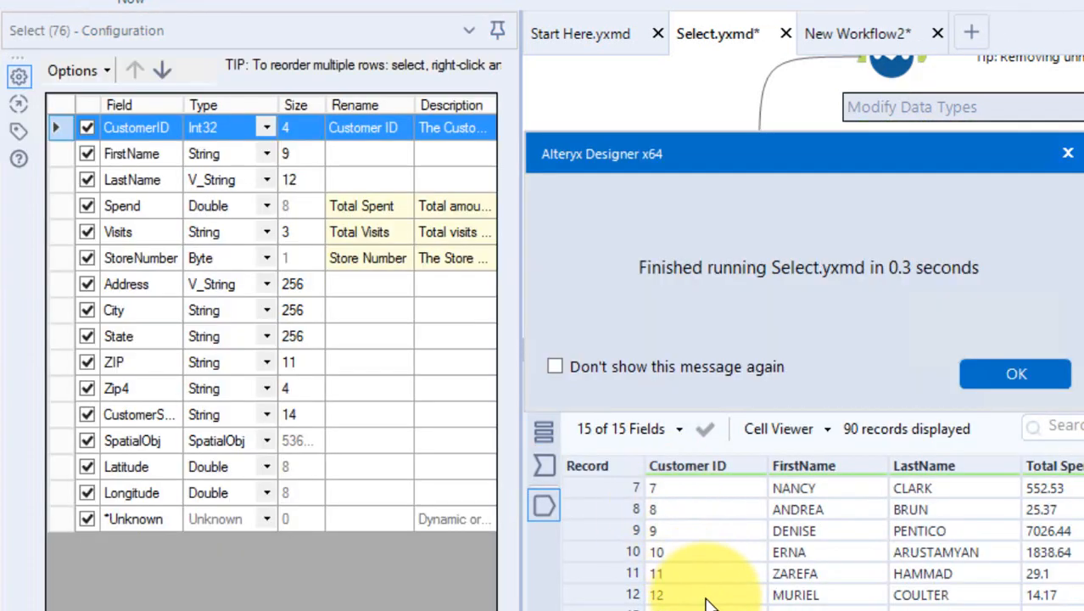
pyautogui.click(1003, 372)
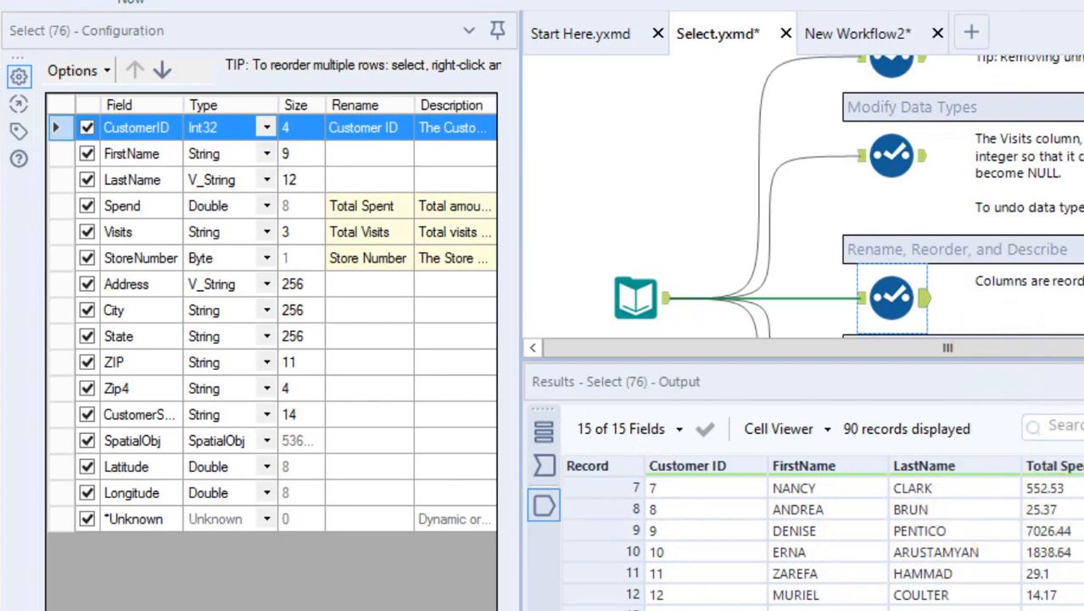
# Select the Select tool under Sort by Column Name to show its field configuration
pyautogui.scroll(-2, 802, 195)
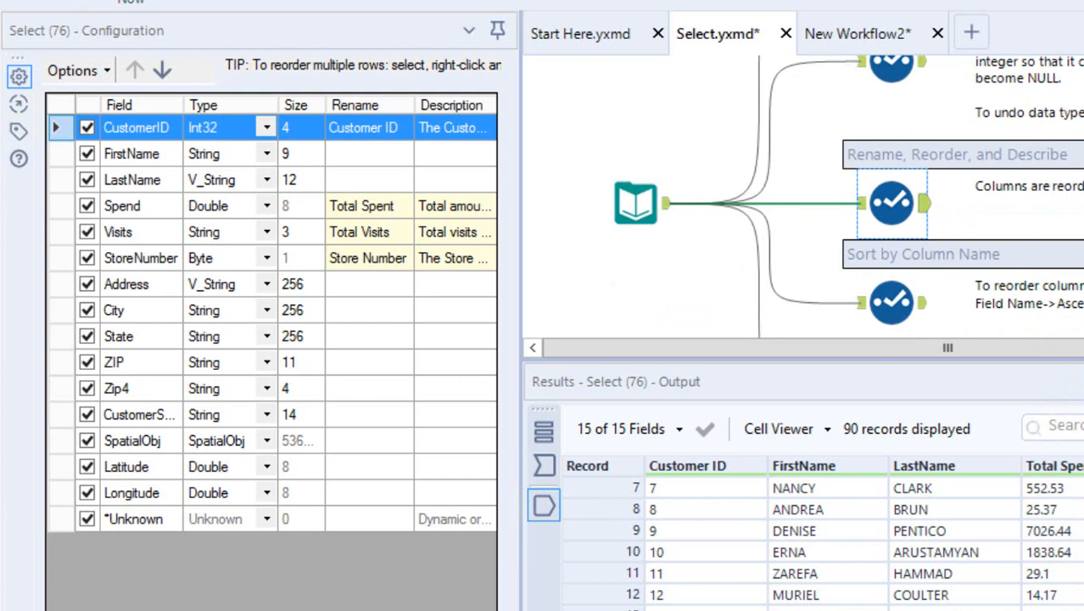
pyautogui.scroll(-1, 1055, 286)
pyautogui.click(887, 252)
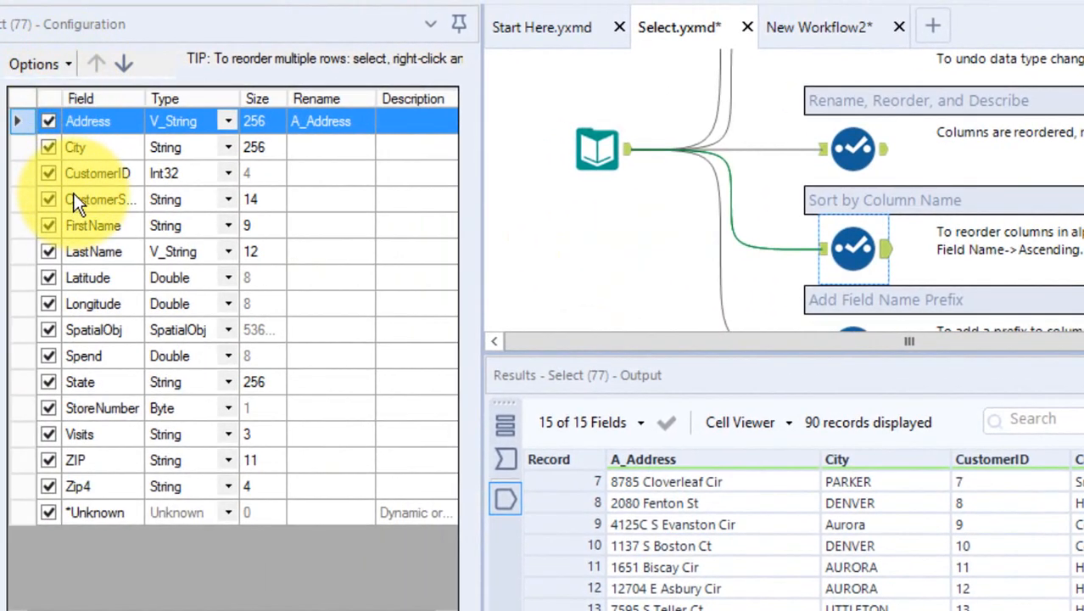
# Sort the fields on original field name in descending order and again in ascending order
pyautogui.click(66, 63)
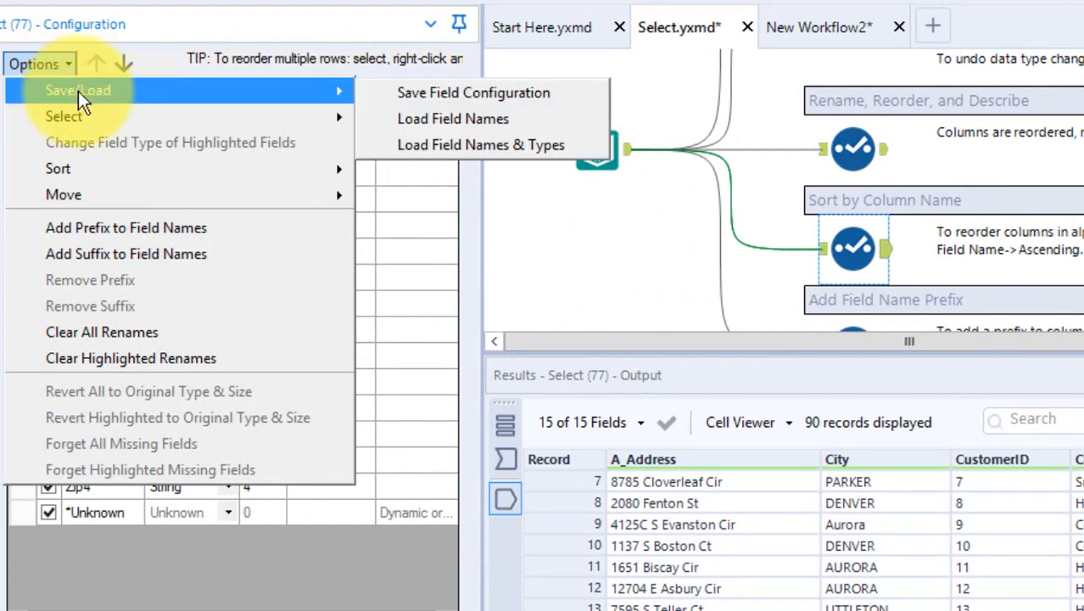
pyautogui.moveTo(106, 171)
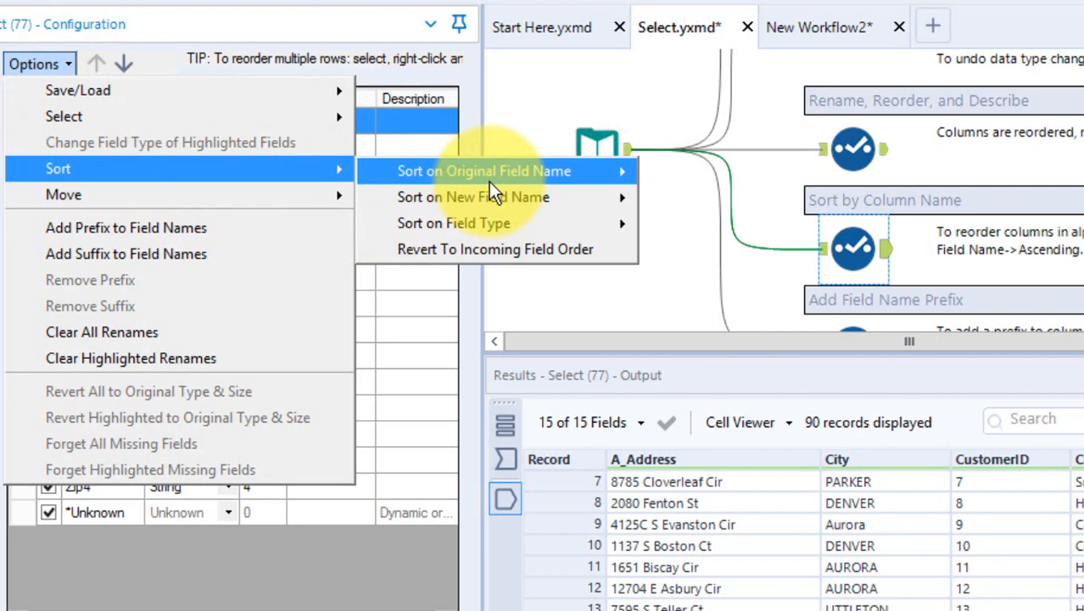
pyautogui.moveTo(488, 180)
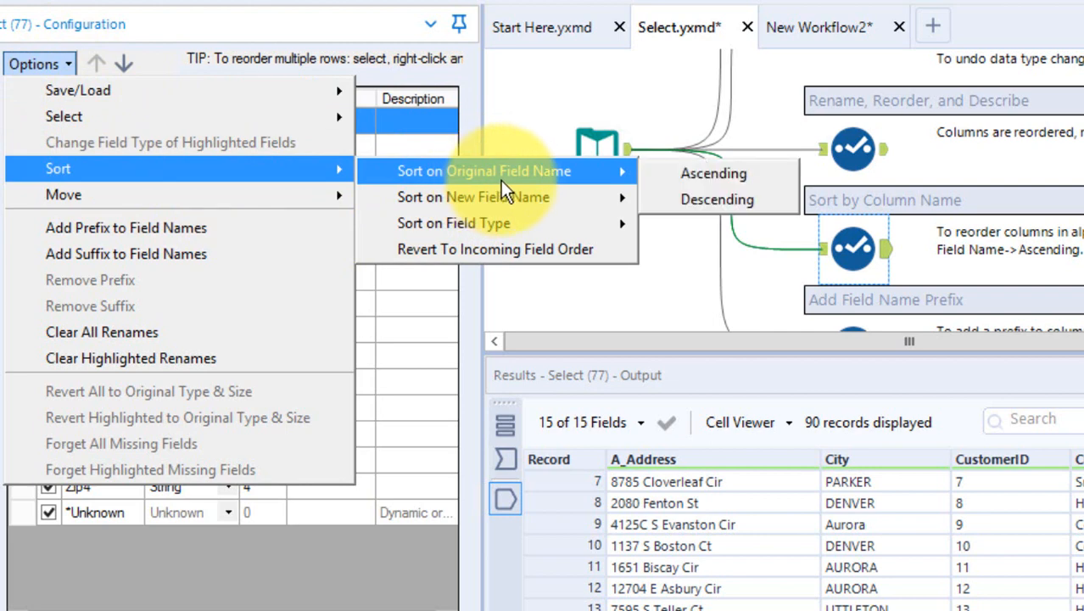
pyautogui.moveTo(524, 207)
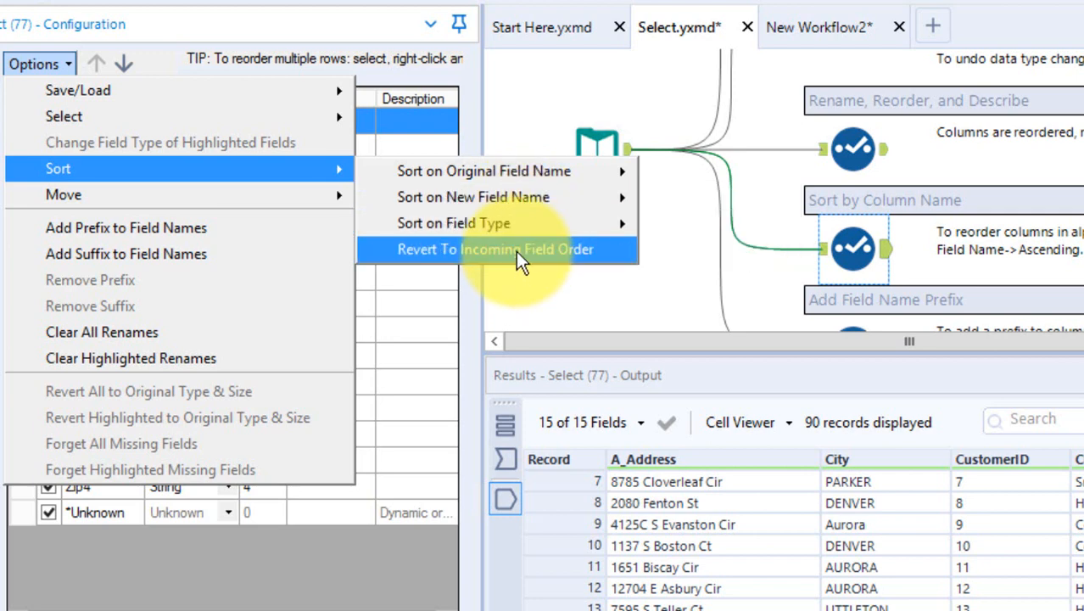
pyautogui.moveTo(625, 177)
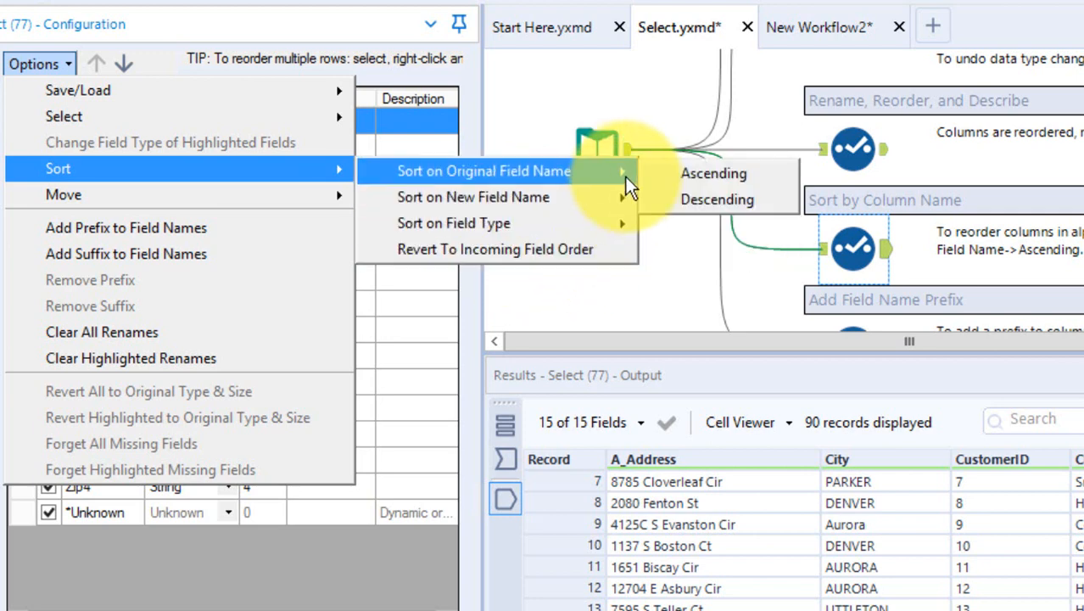
pyautogui.click(700, 201)
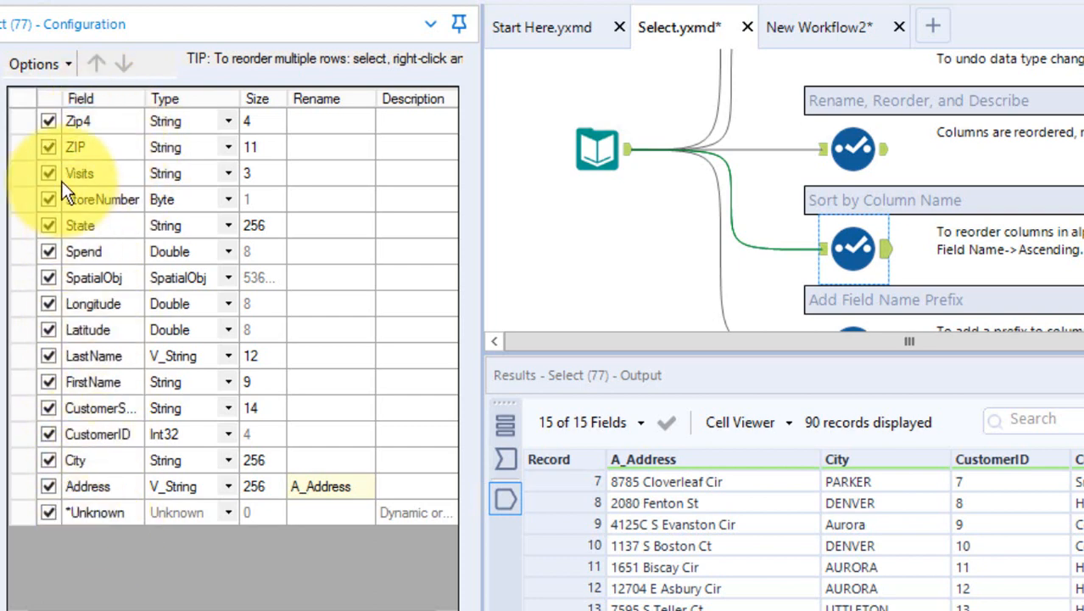
pyautogui.click(57, 67)
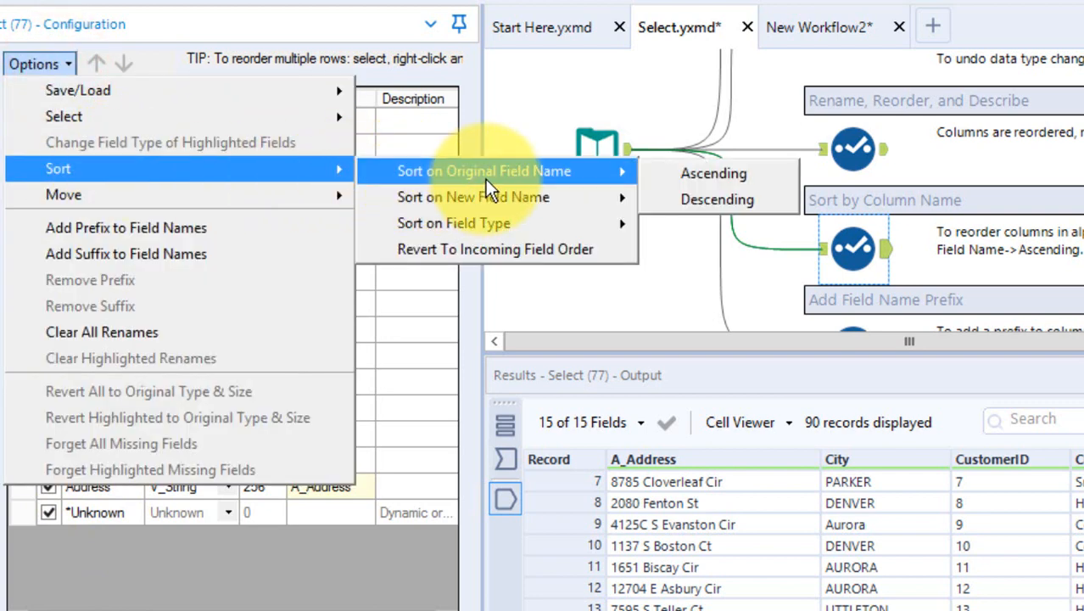
pyautogui.click(705, 173)
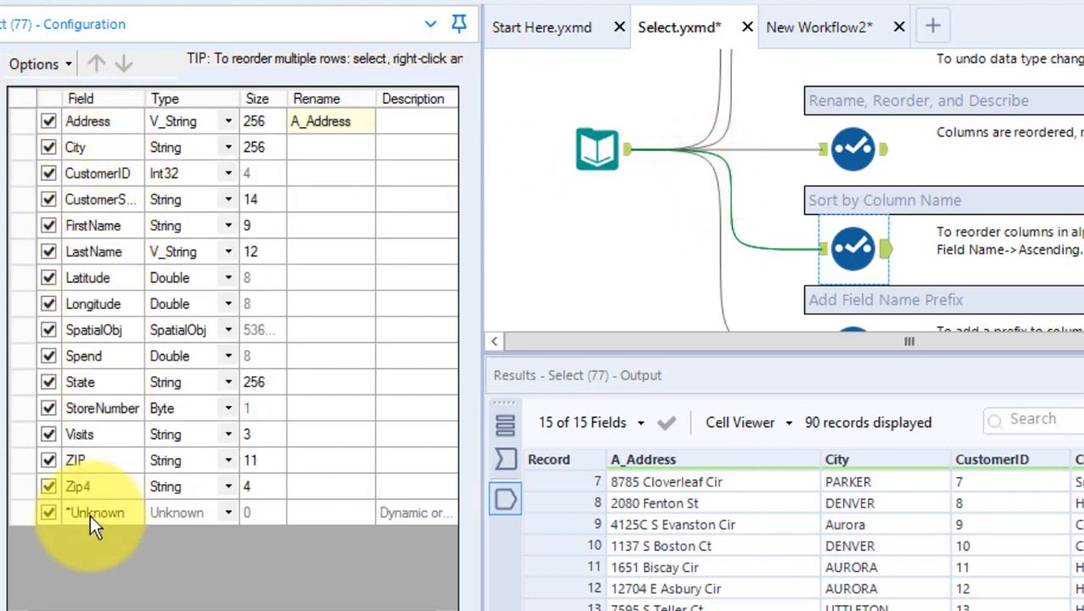
# Sort the fields of the Select tool under Sort by Column Name on field type in ascending order
pyautogui.click(63, 67)
pyautogui.moveTo(58, 169)
pyautogui.moveTo(496, 223)
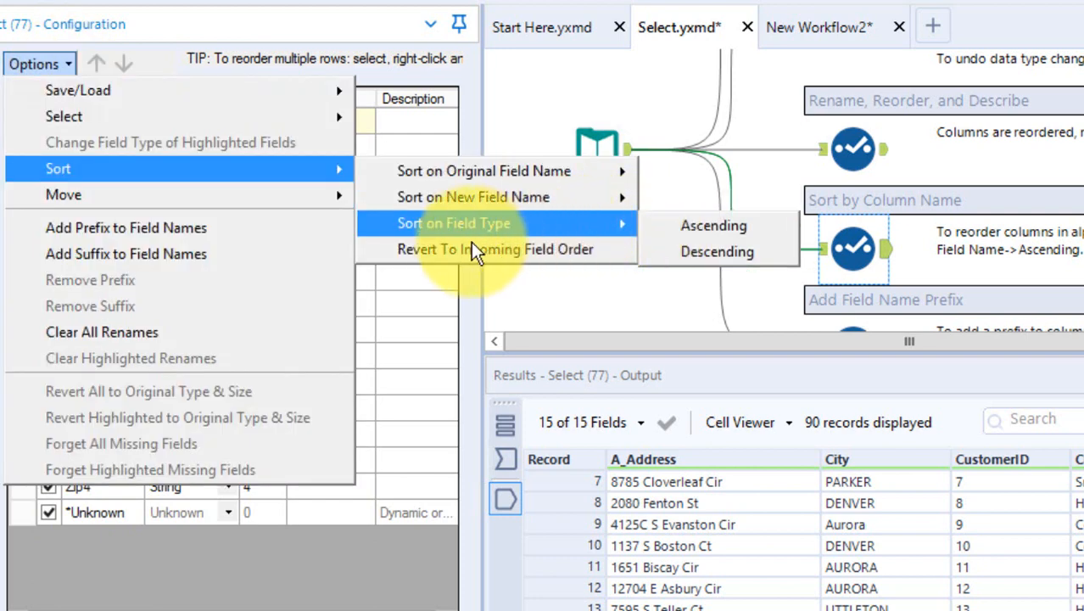
pyautogui.click(685, 222)
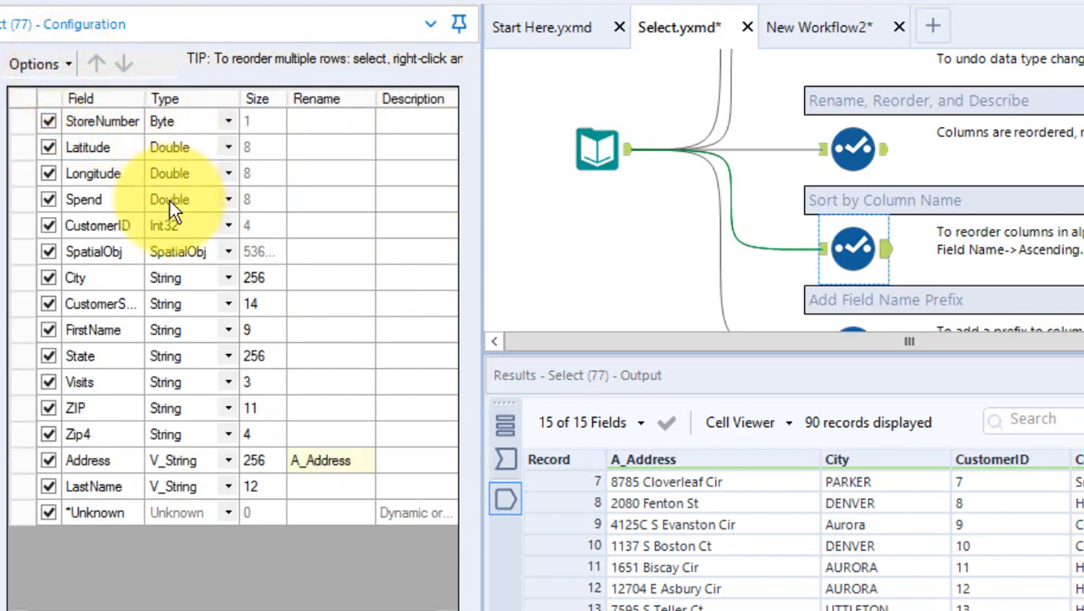
pyautogui.click(61, 58)
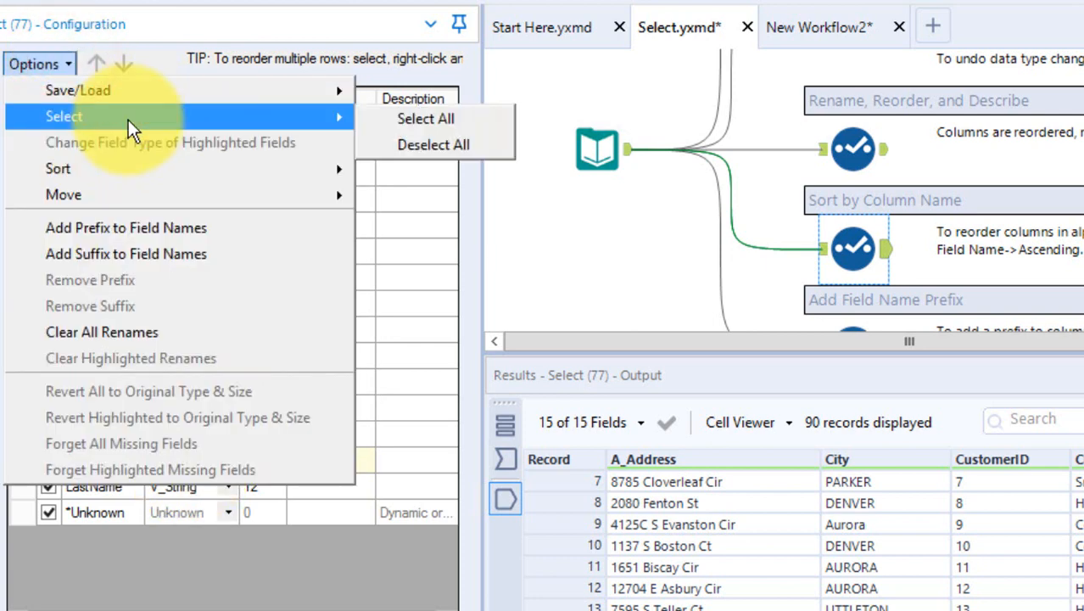
pyautogui.moveTo(145, 177)
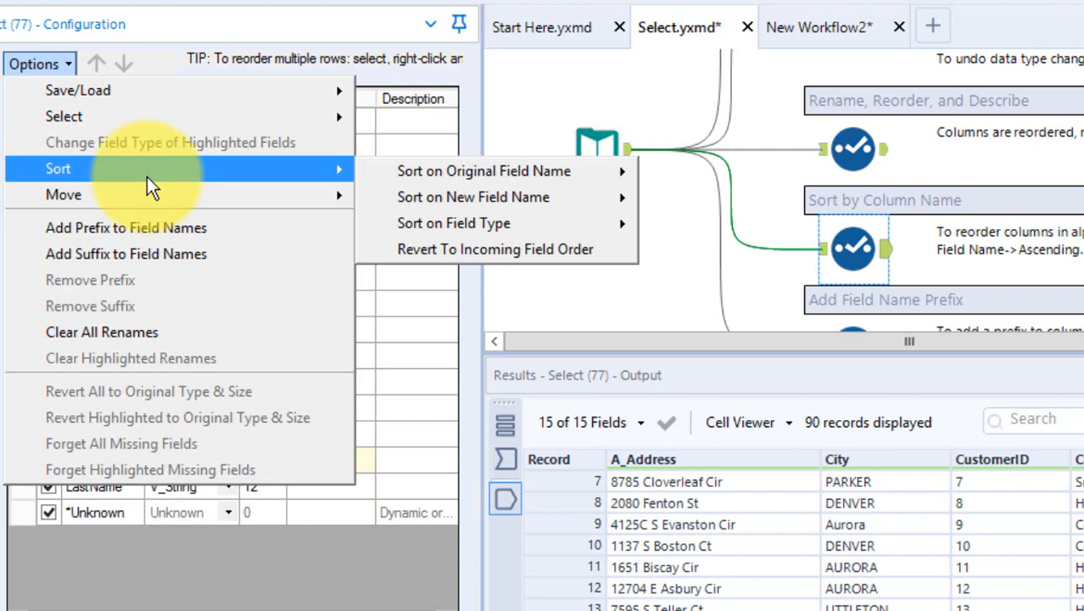
pyautogui.click(183, 225)
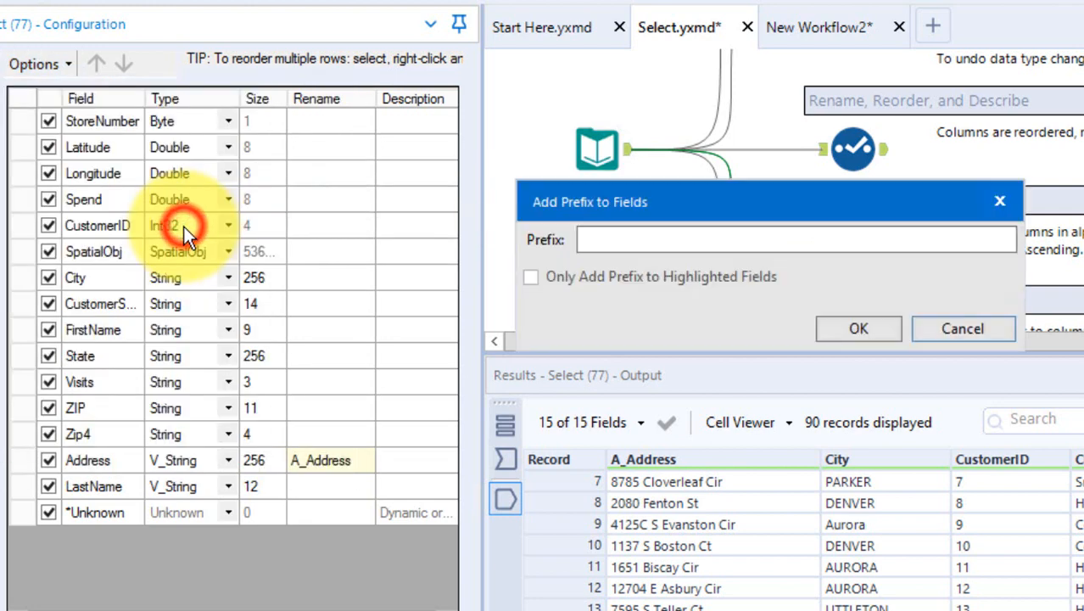
pyautogui.click(933, 328)
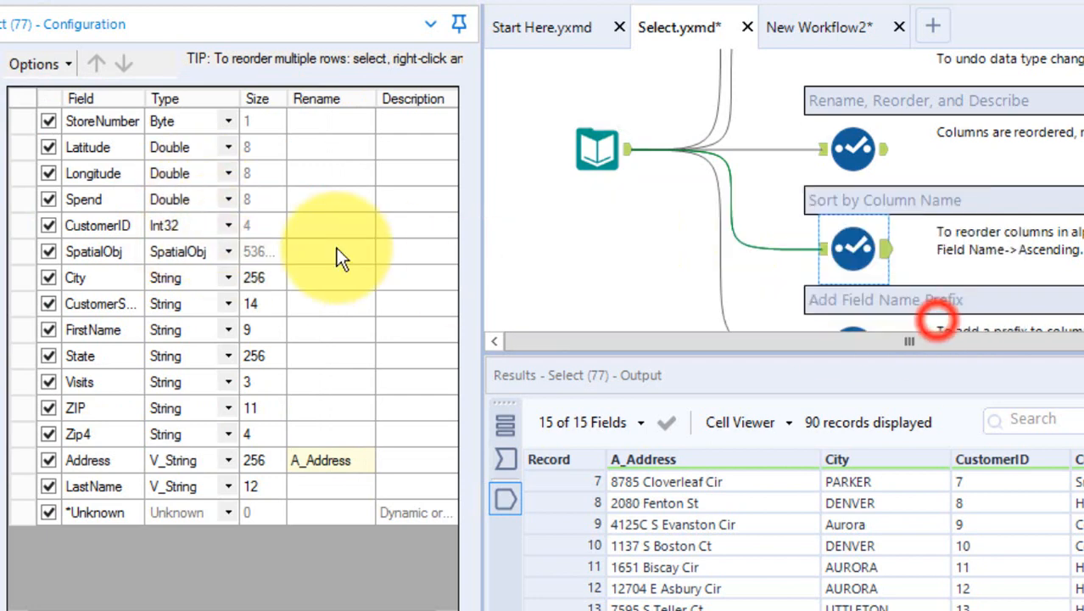
# Add the prefix A_ to the Latitude field name only, using the option that limits it to highlighted fields
pyautogui.click(17, 149)
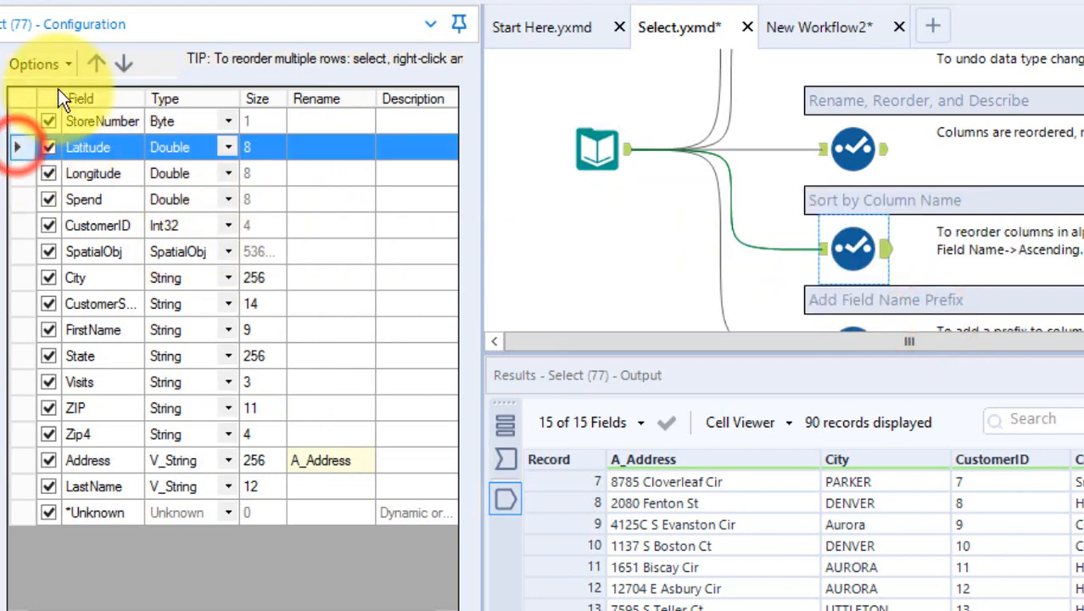
pyautogui.click(56, 63)
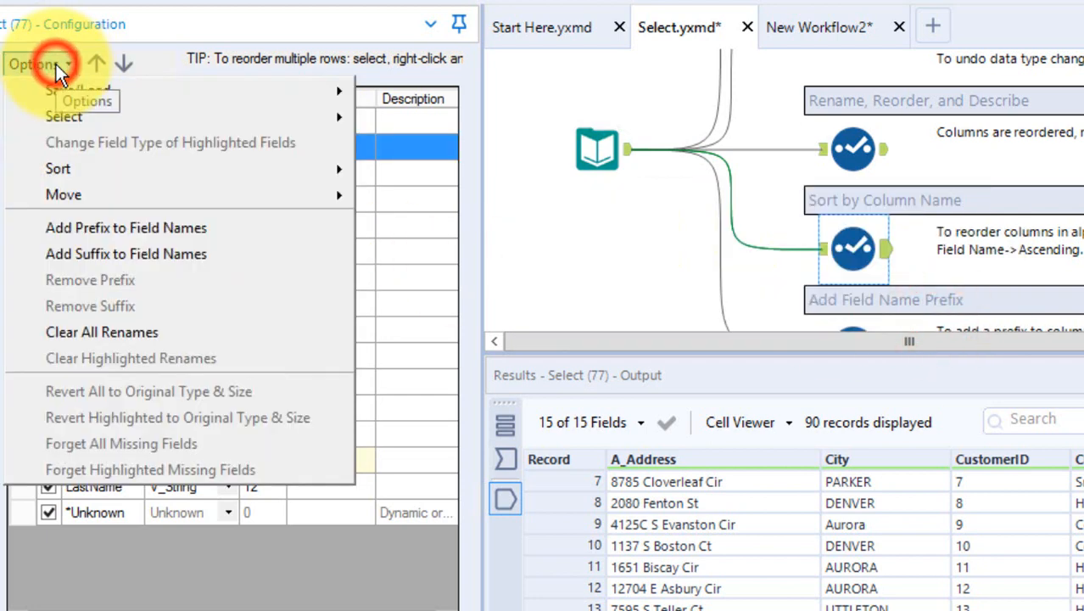
pyautogui.click(161, 225)
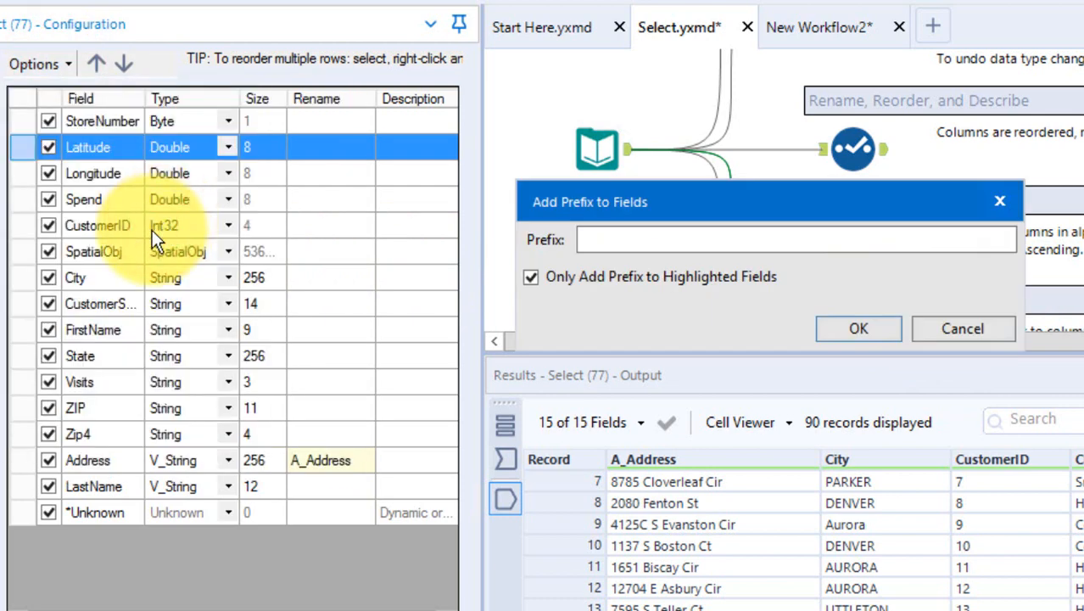
pyautogui.click(624, 242)
pyautogui.write('A_')
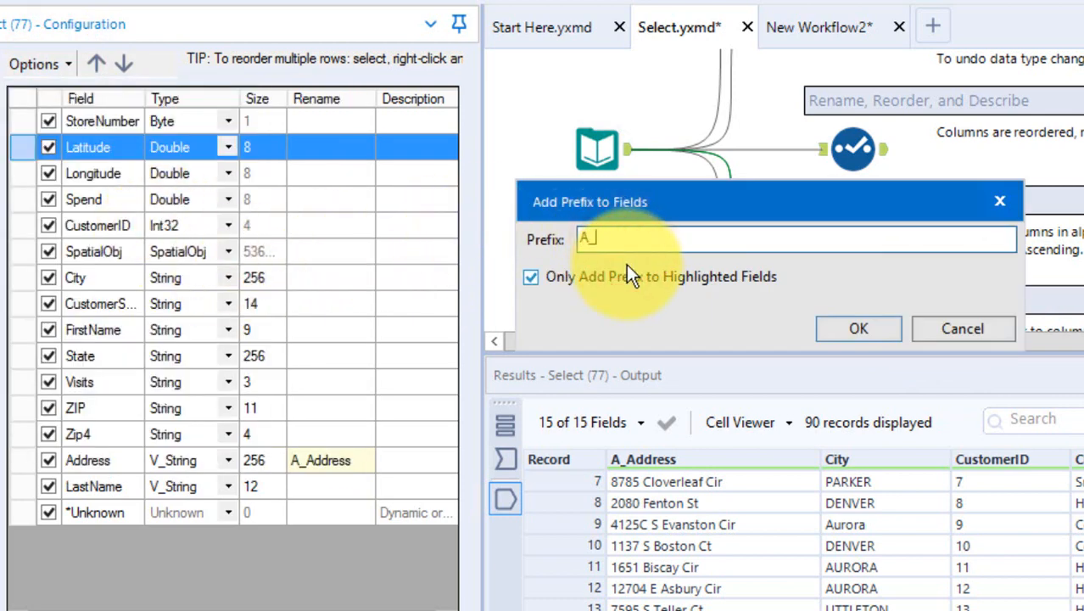
pyautogui.click(856, 330)
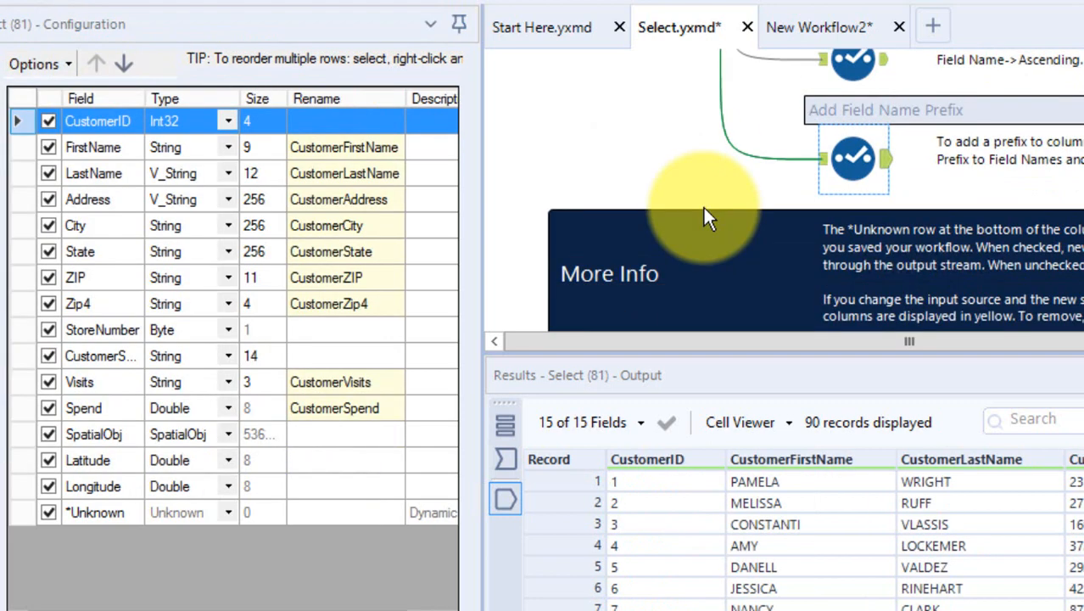
# Open the configuration options of the Select tool under Add Field Name Prefix
pyautogui.scroll(-1, 703, 208)
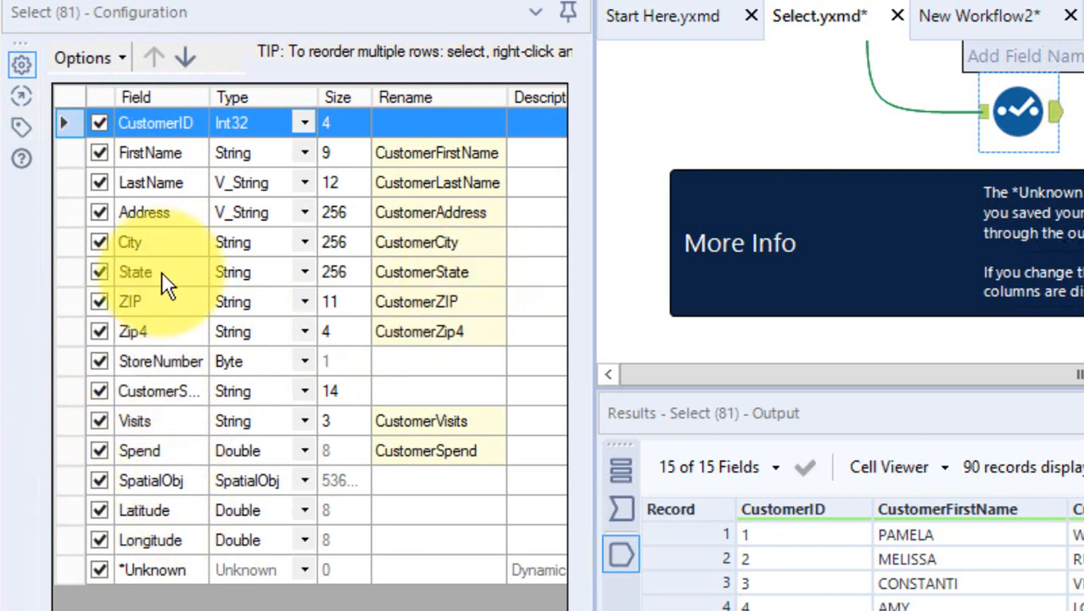
pyautogui.click(111, 56)
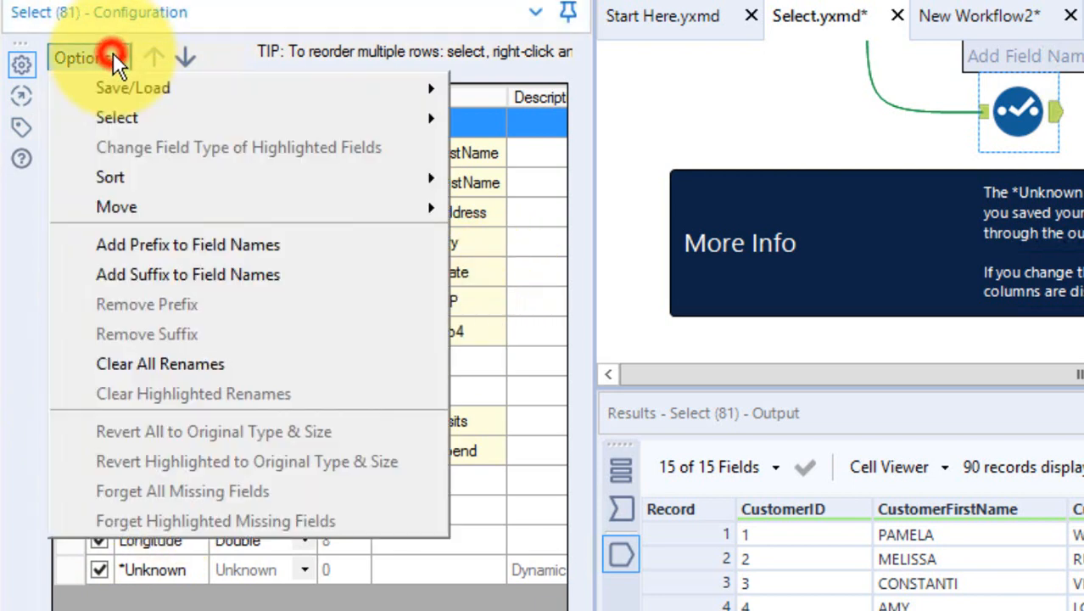